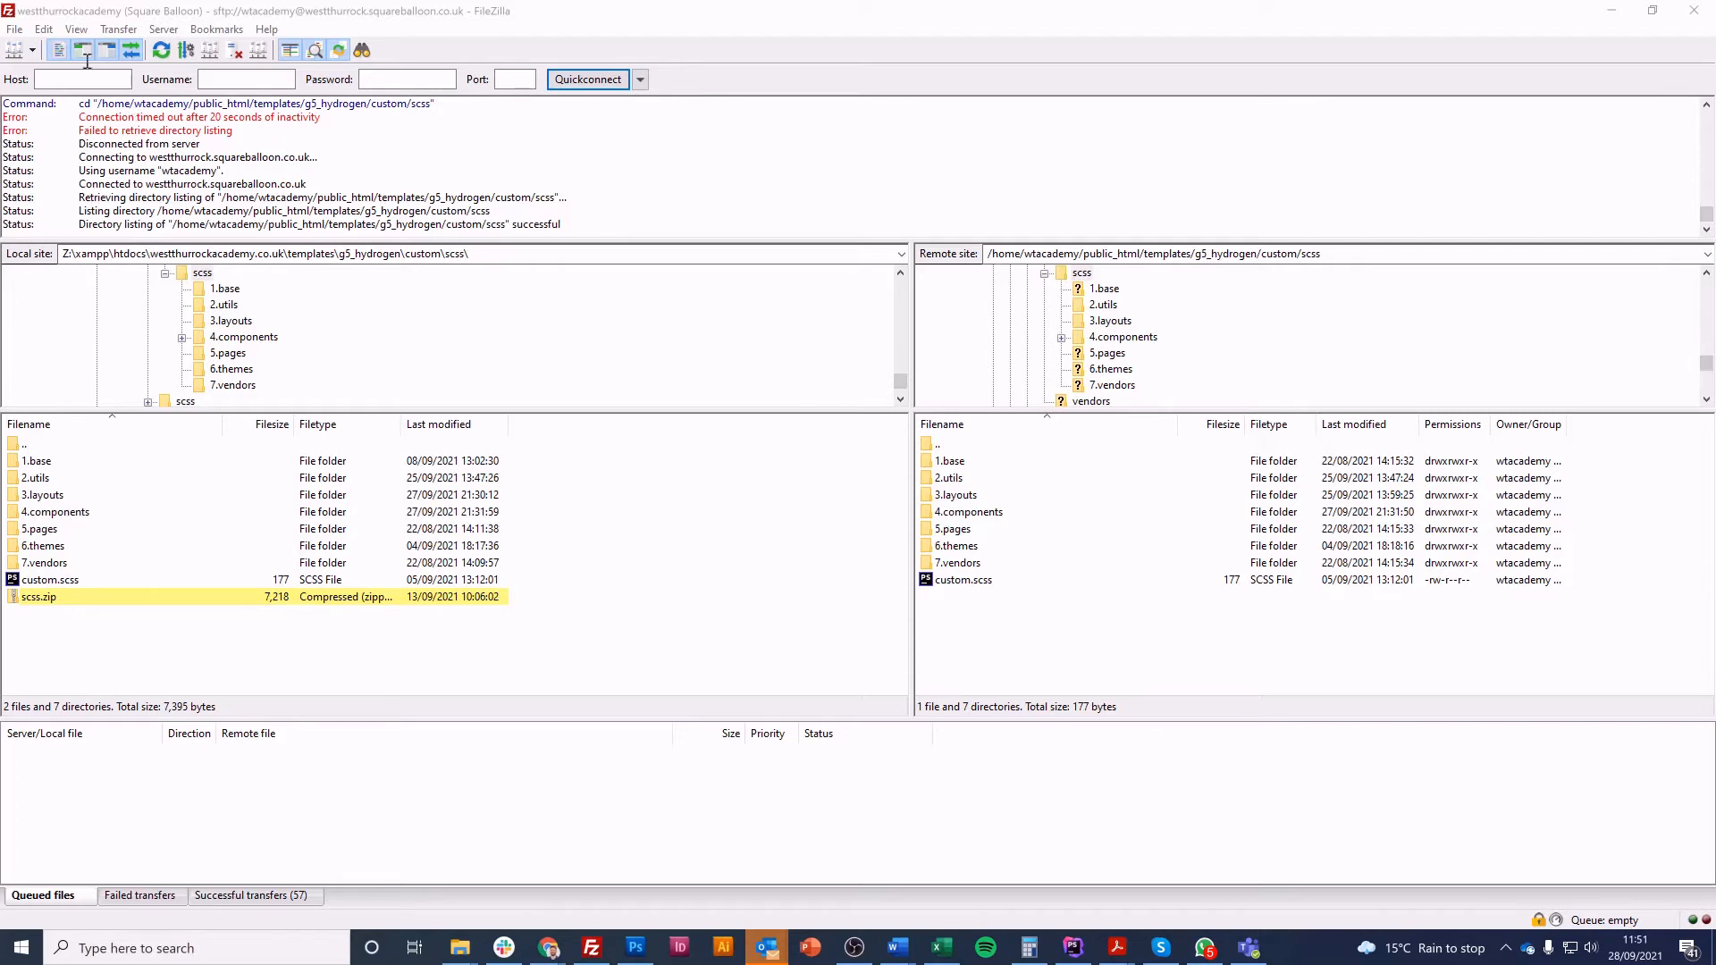
# Create a new Site Manager entry named conversionsforcoaches.co.uk
pyautogui.click(14, 34)
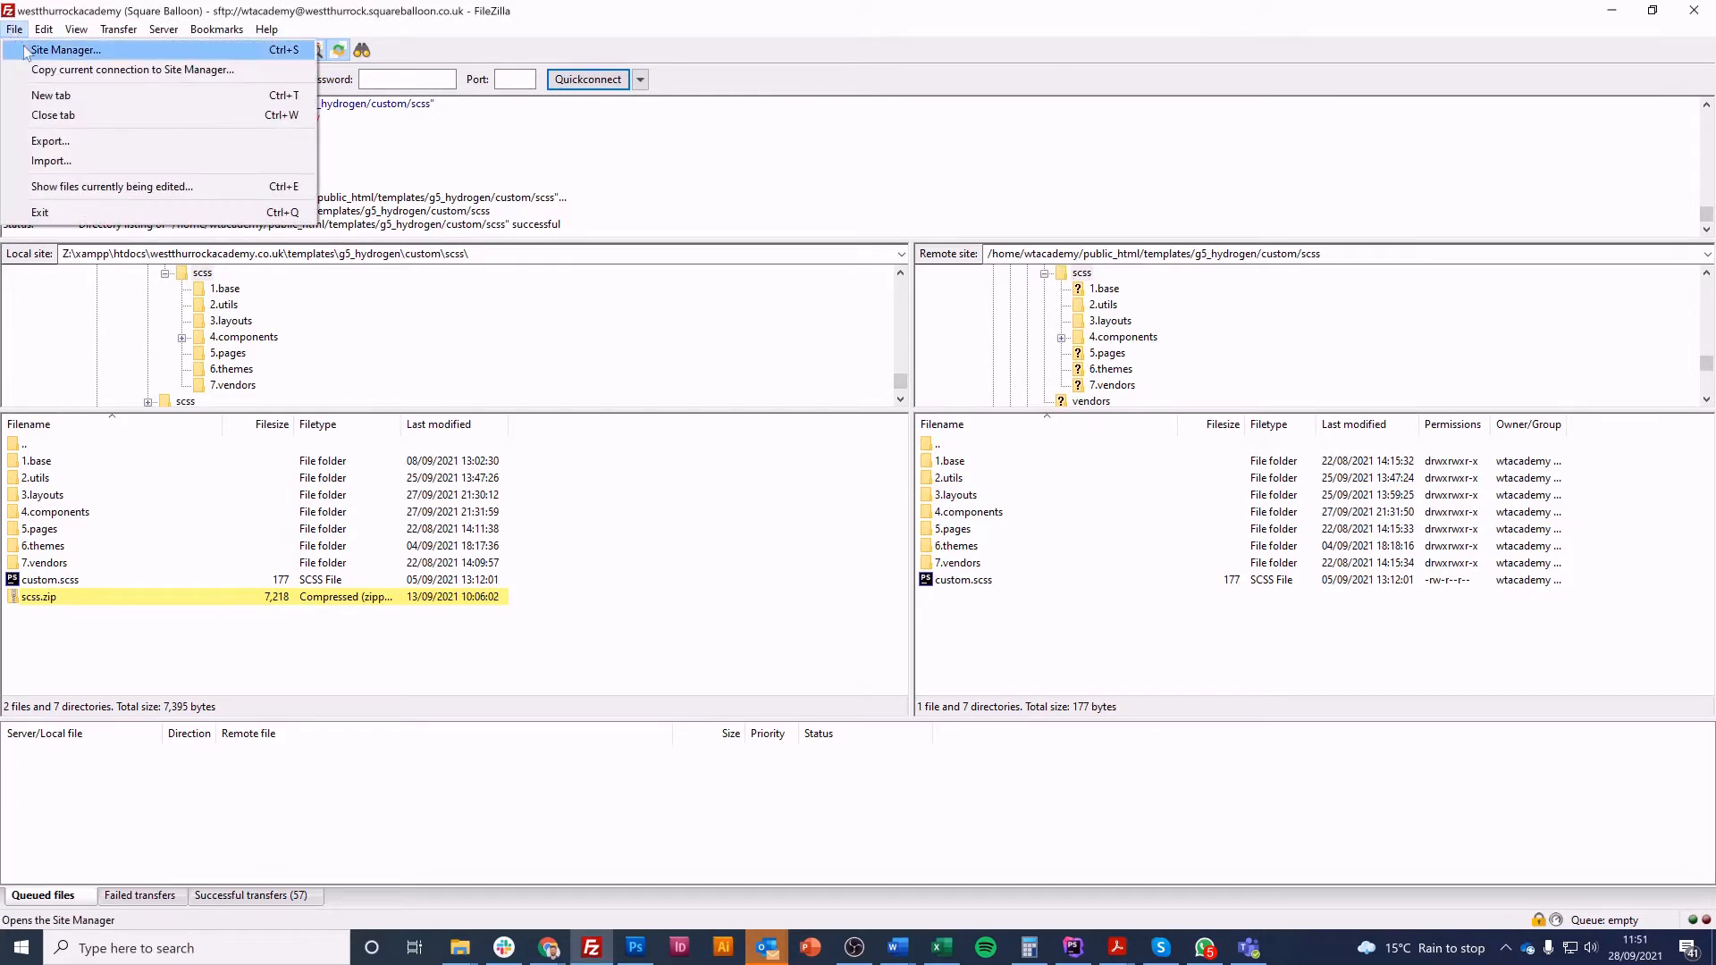
pyautogui.click(27, 49)
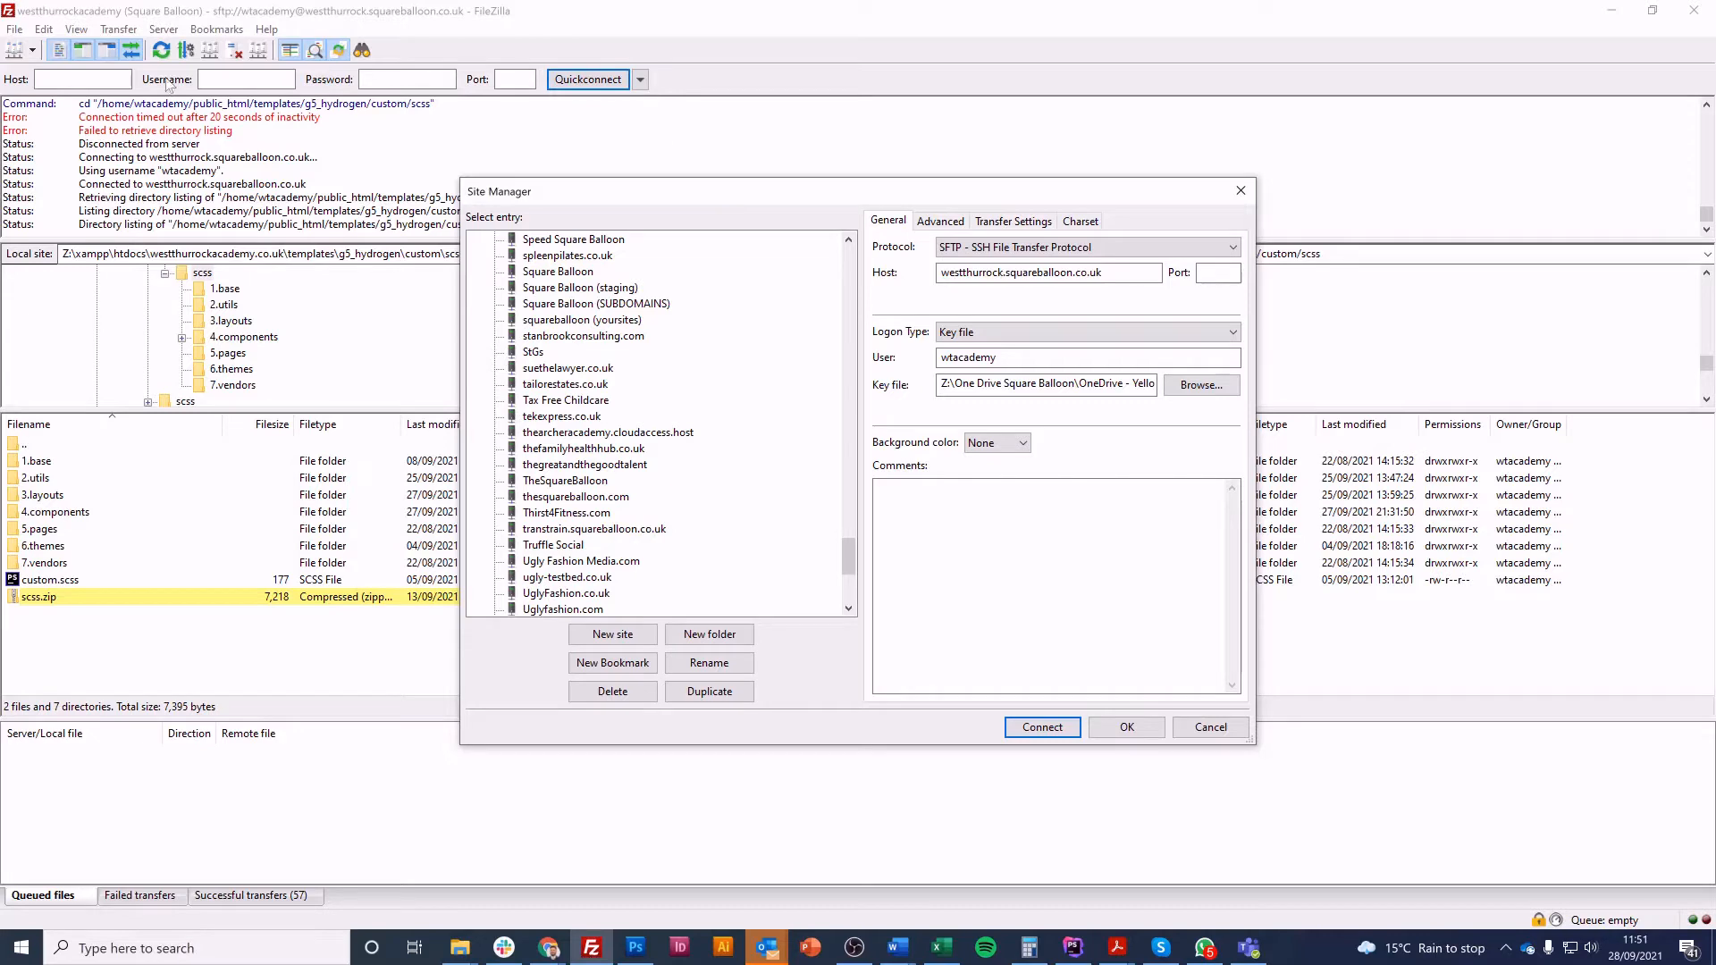
pyautogui.click(623, 636)
pyautogui.write('con')
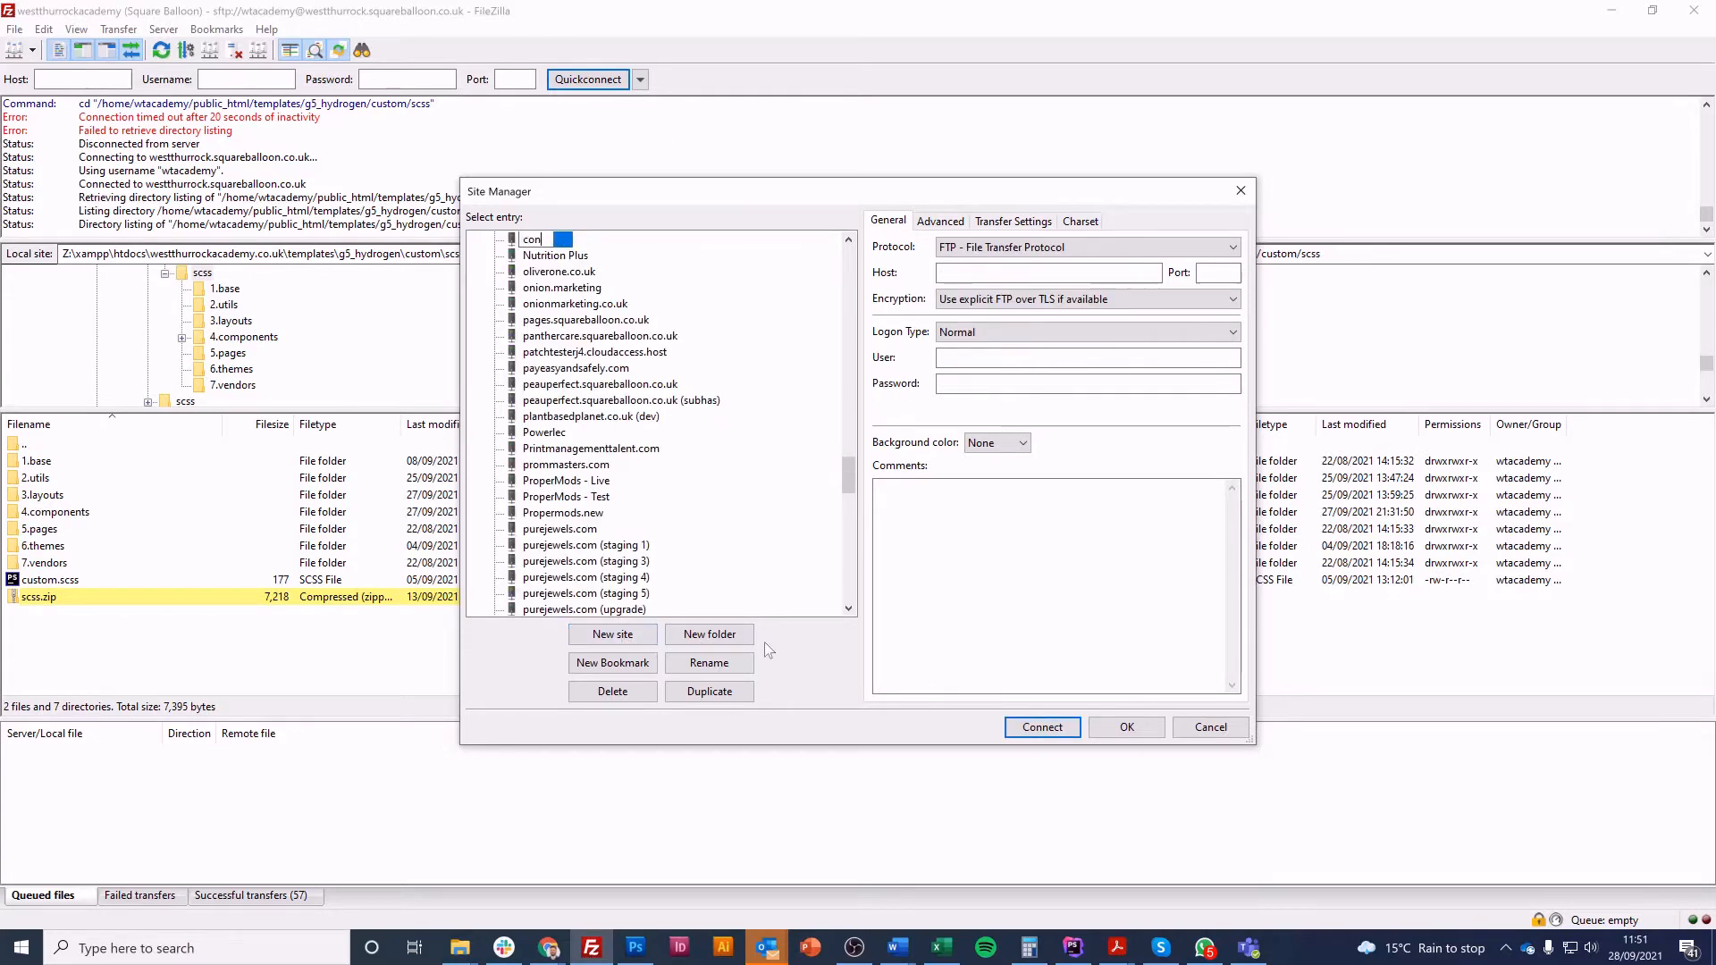
pyautogui.write('versionsforcoaches.co.uk')
pyautogui.press('Return')
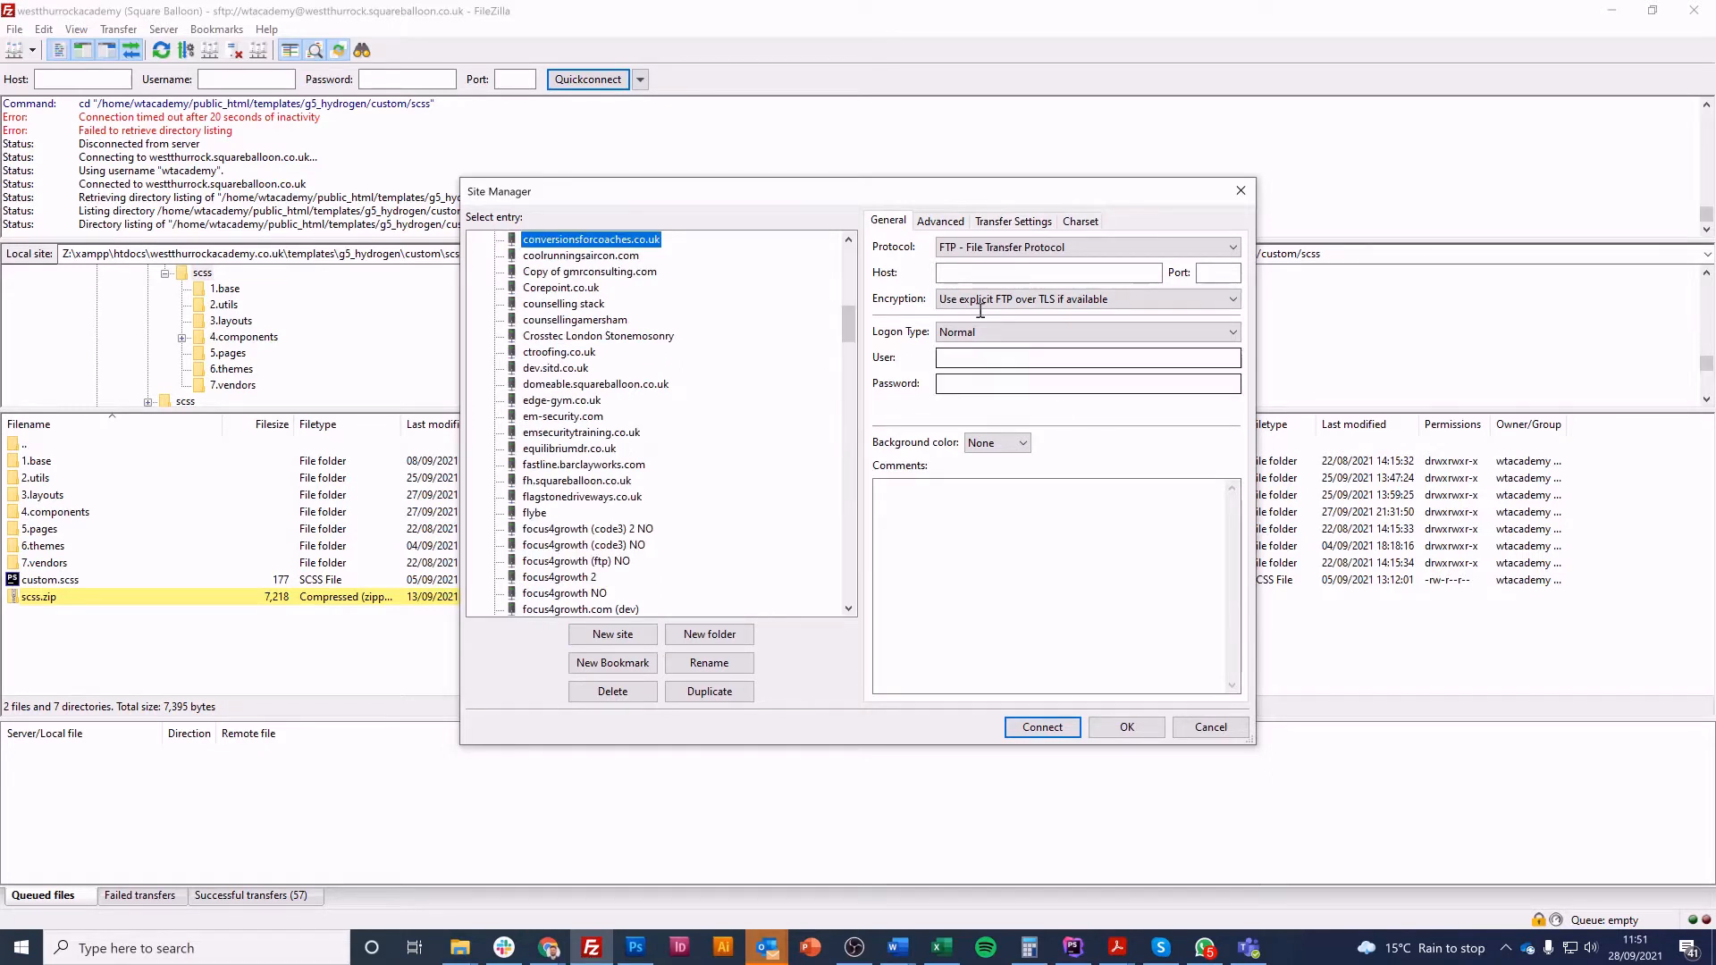
# Set the new site's protocol to SFTP - SSH File Transfer Protocol and its host to conversionsforcoaches.squareballoon.co.uk
pyautogui.click(992, 249)
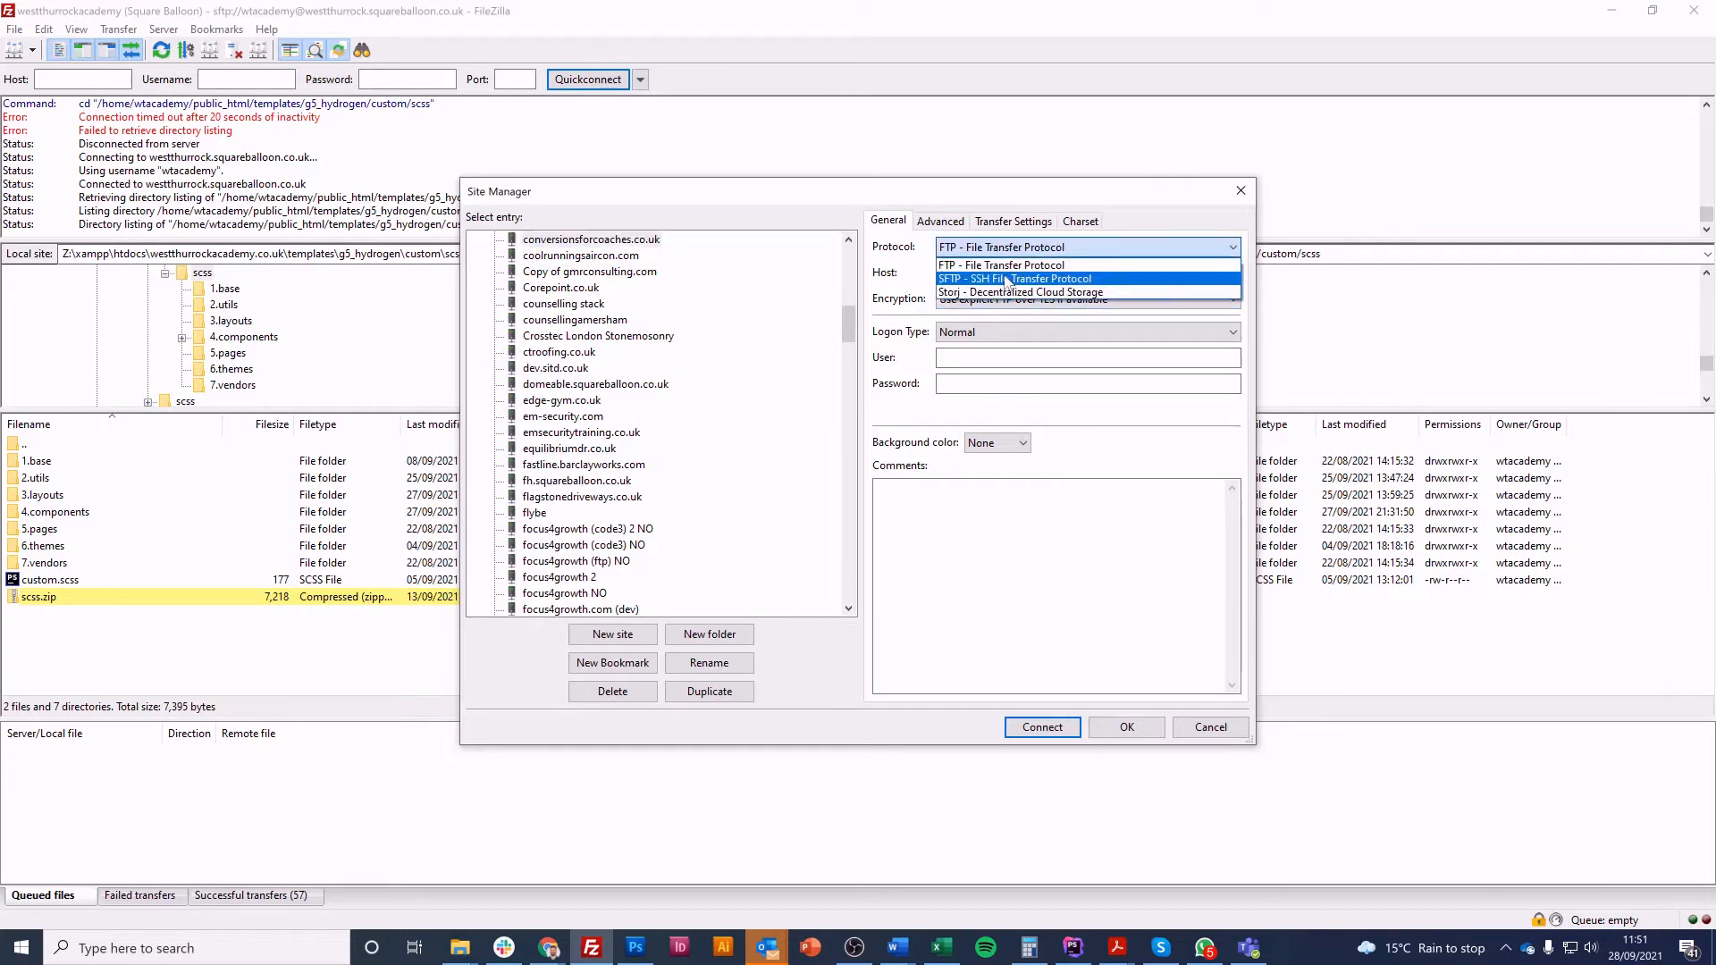
pyautogui.click(1006, 278)
pyautogui.click(1006, 275)
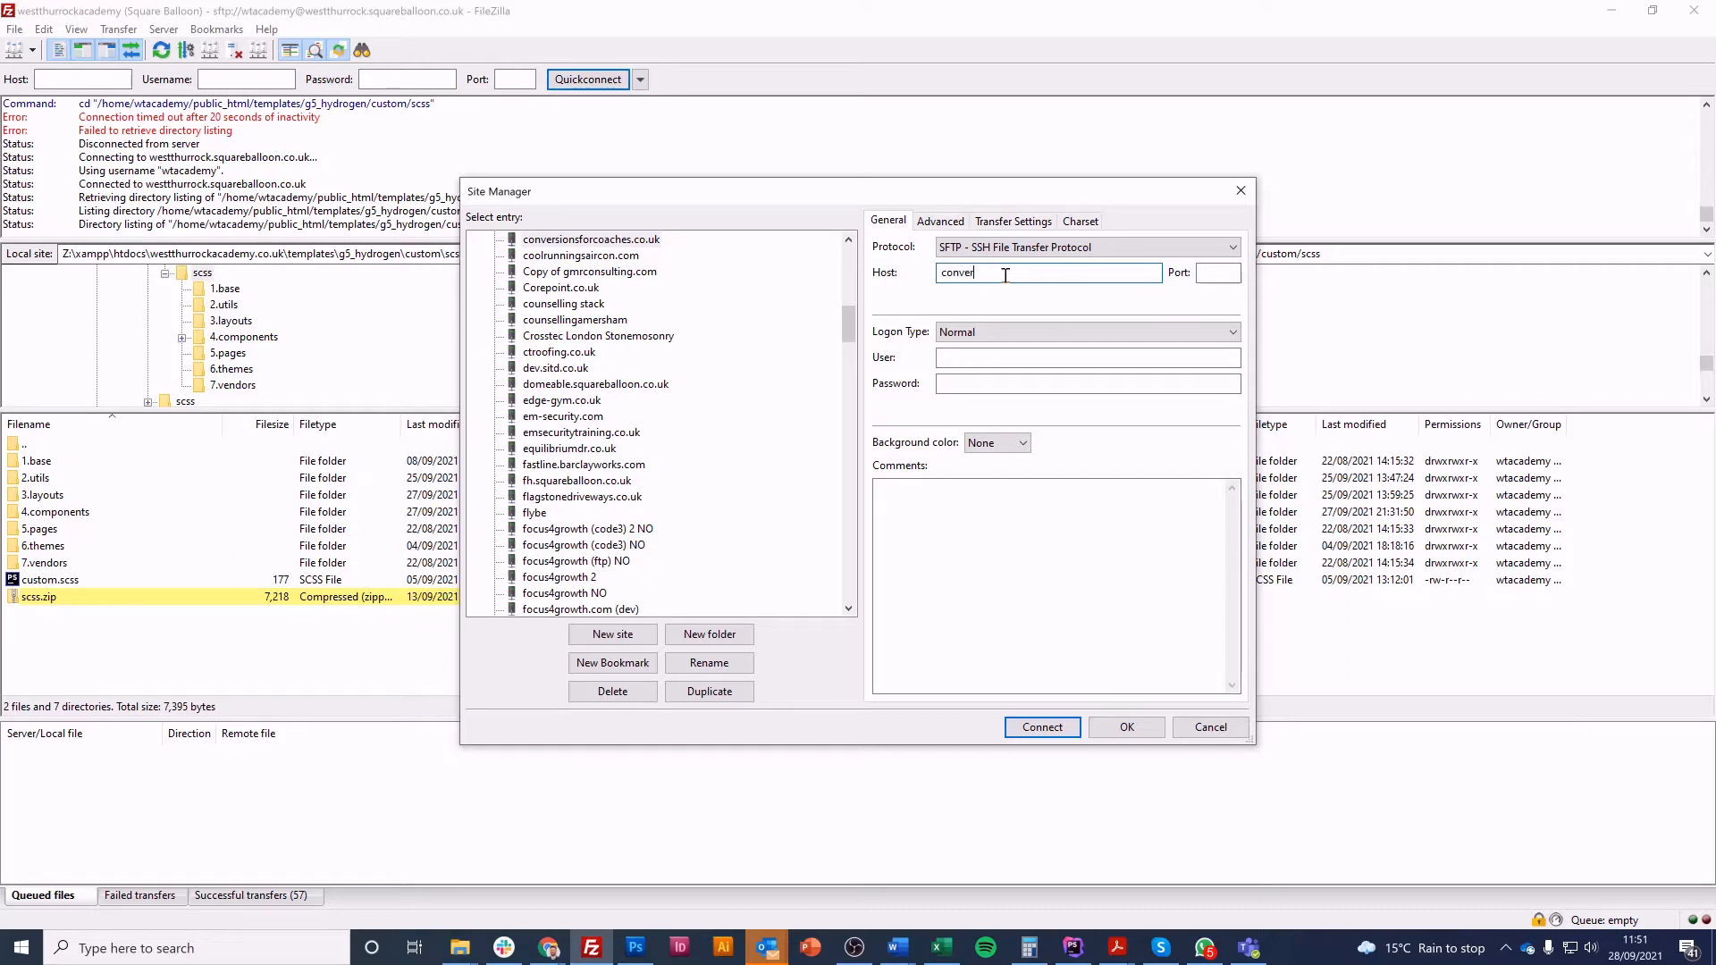
pyautogui.write('conversionsforao')
pyautogui.press('BackSpace')
pyautogui.press('BackSpace')
pyautogui.write('ches.squareballoon.co.uk')
pyautogui.press('Tab')
# Set the site's logon type to Key file and make the empty user name ready for entry
pyautogui.click(988, 332)
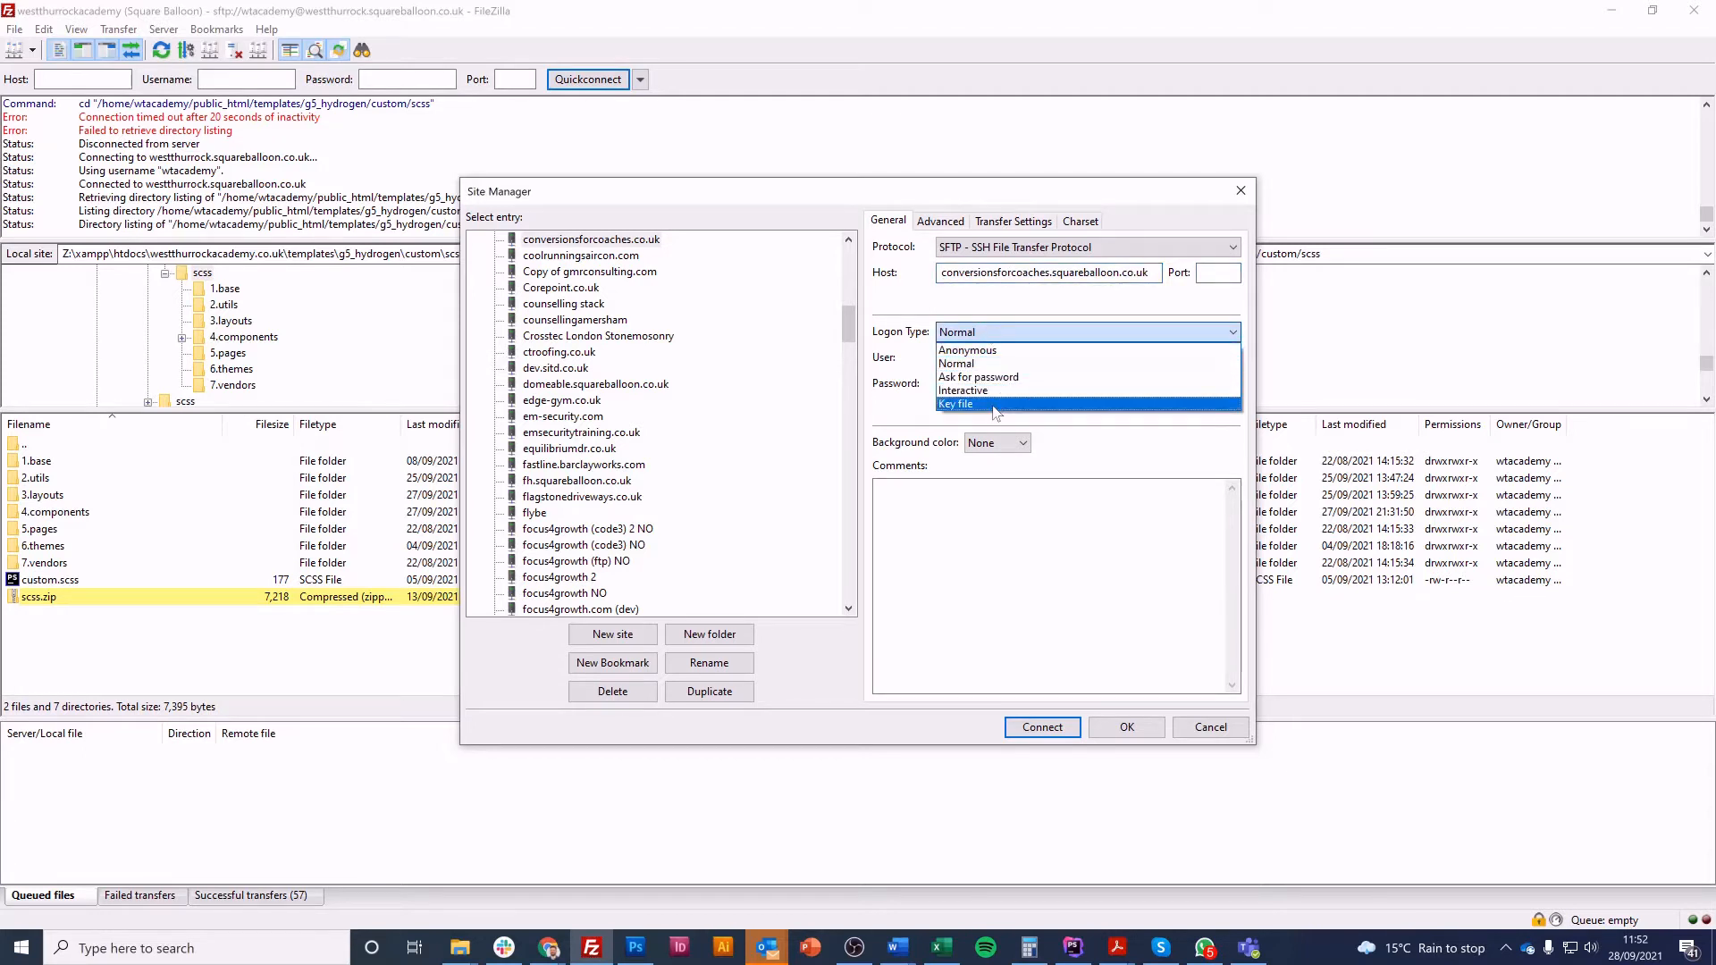
pyautogui.click(994, 404)
pyautogui.click(976, 355)
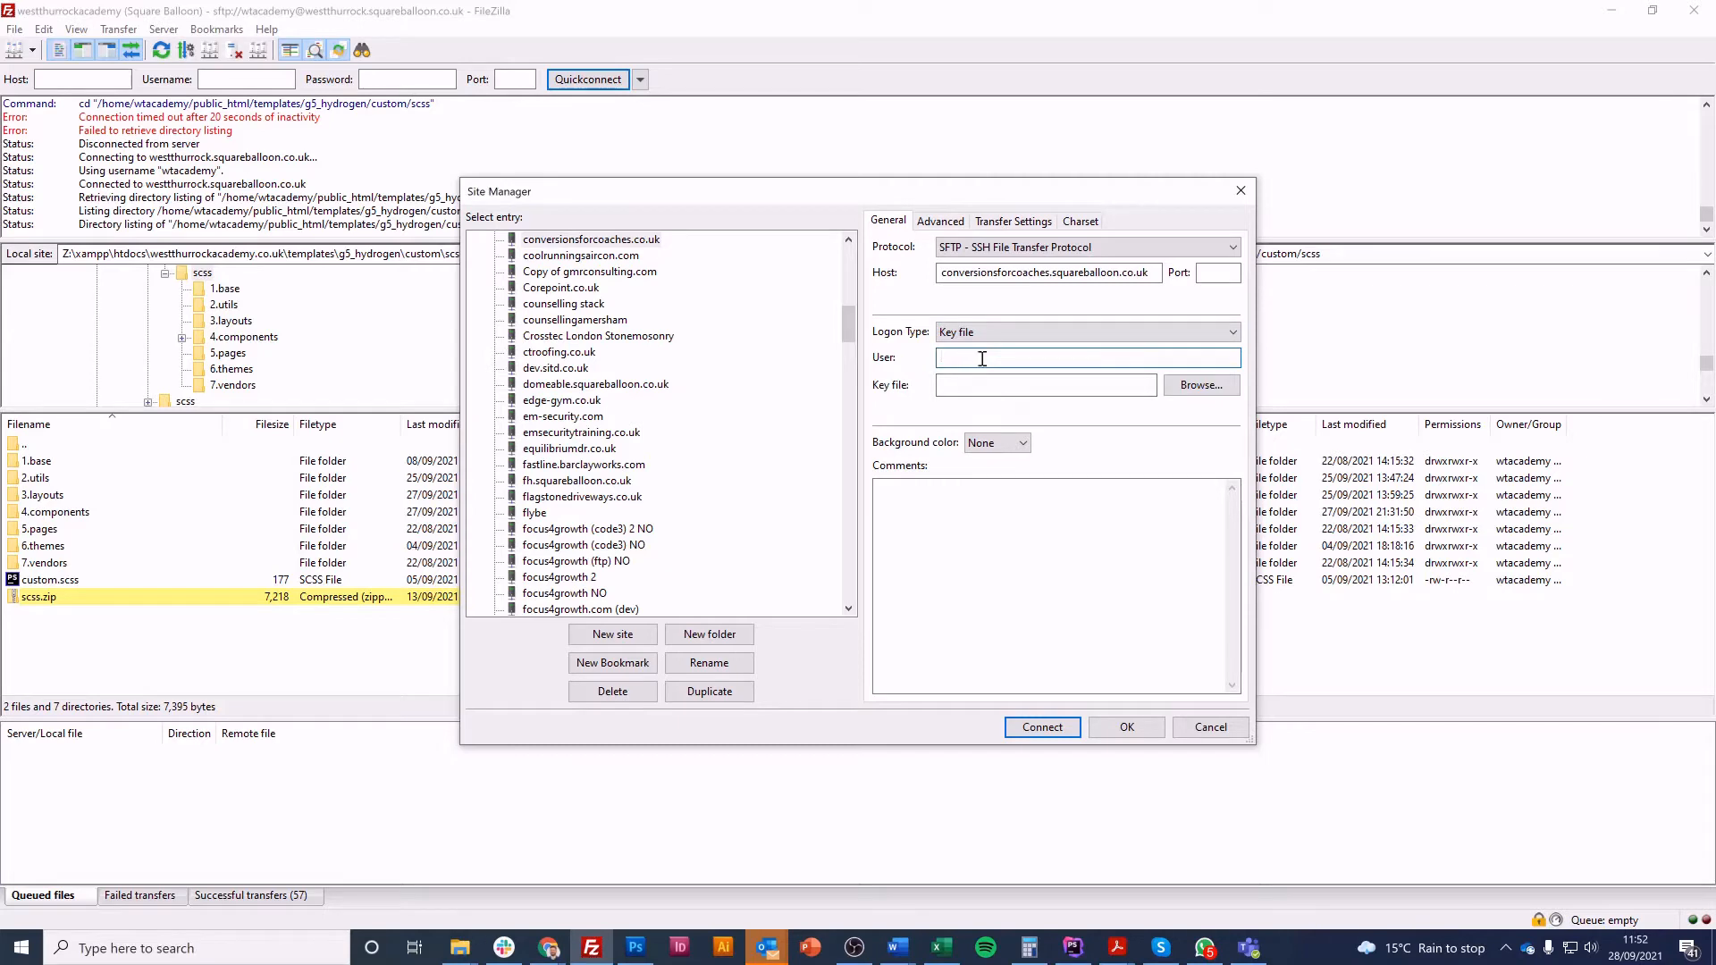
# Switch to Chrome and open the Guru hosting cPanel login page from the Onion Marketing hosting bookmarks in a new tab
pyautogui.moveTo(549, 947)
pyautogui.click(548, 858)
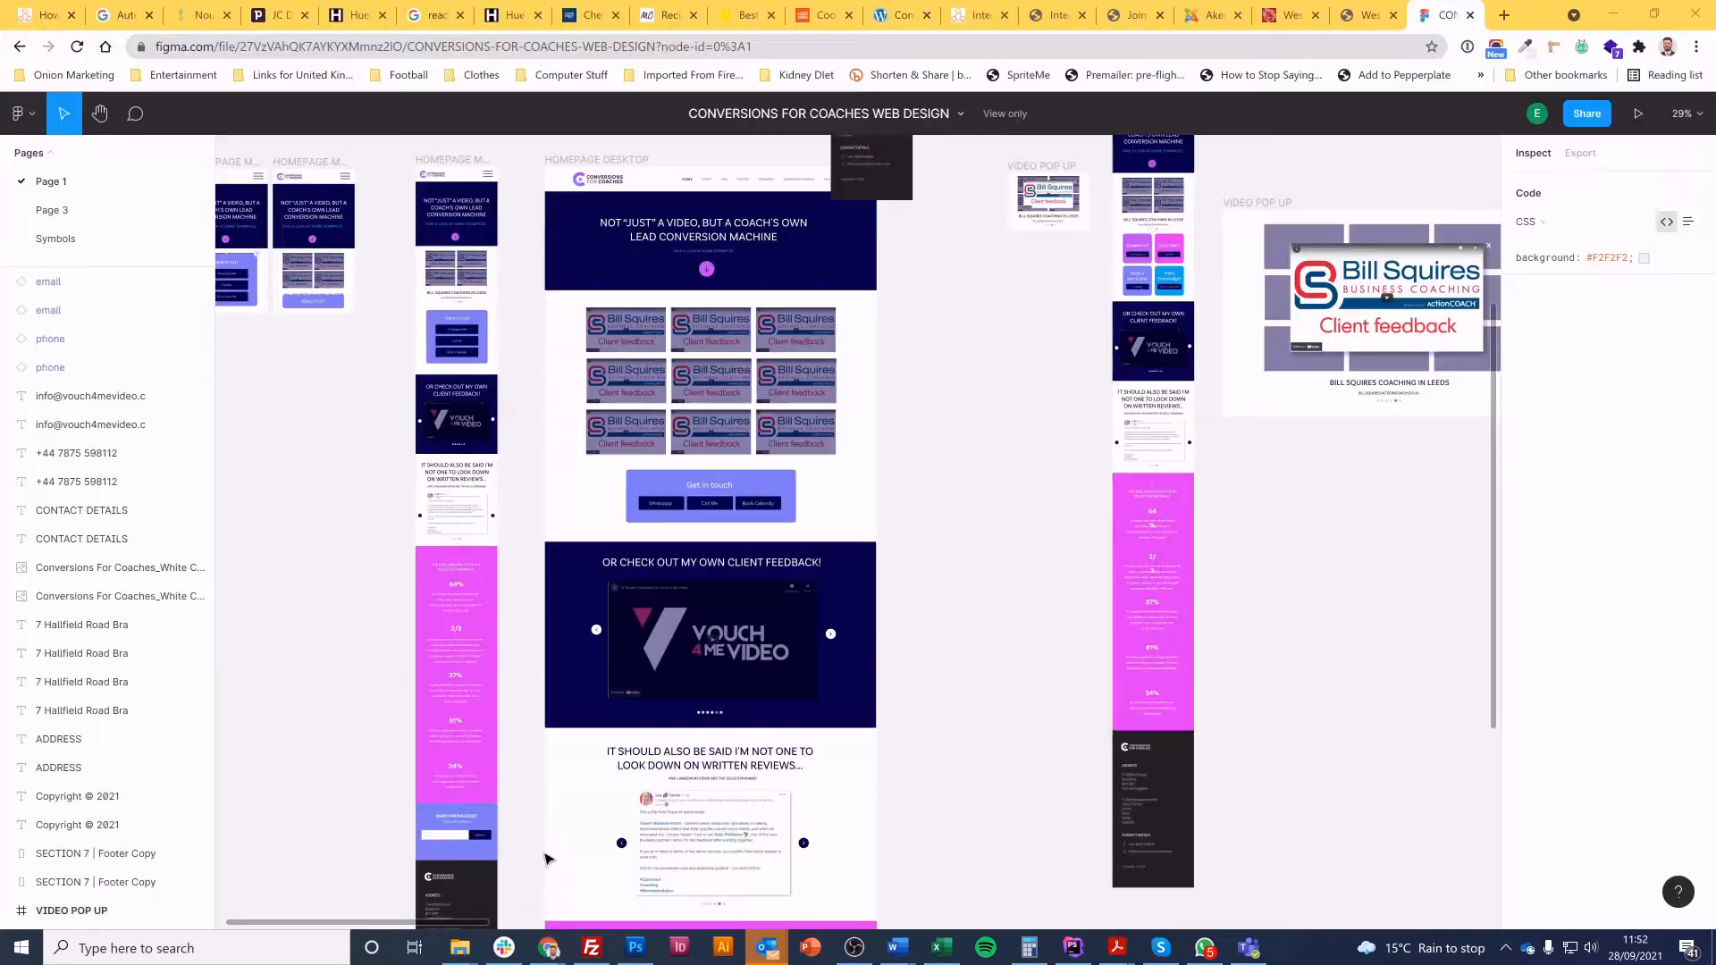
pyautogui.hotkey('ctrl', 't')
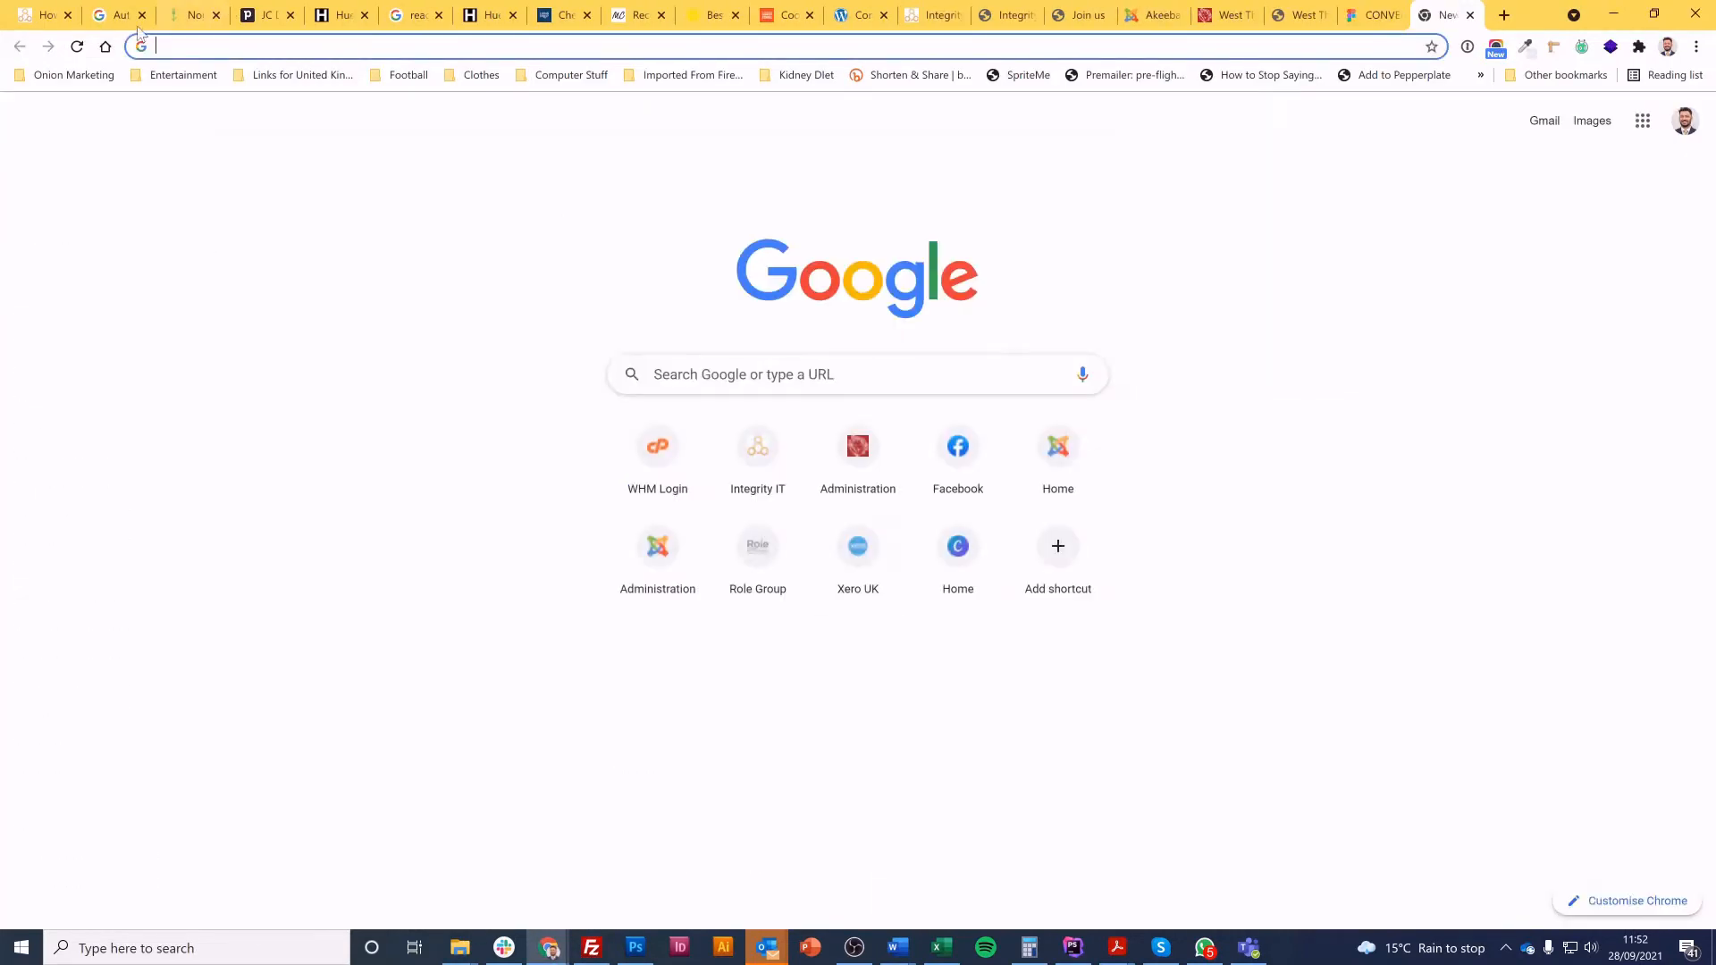
pyautogui.click(72, 75)
pyautogui.moveTo(202, 121)
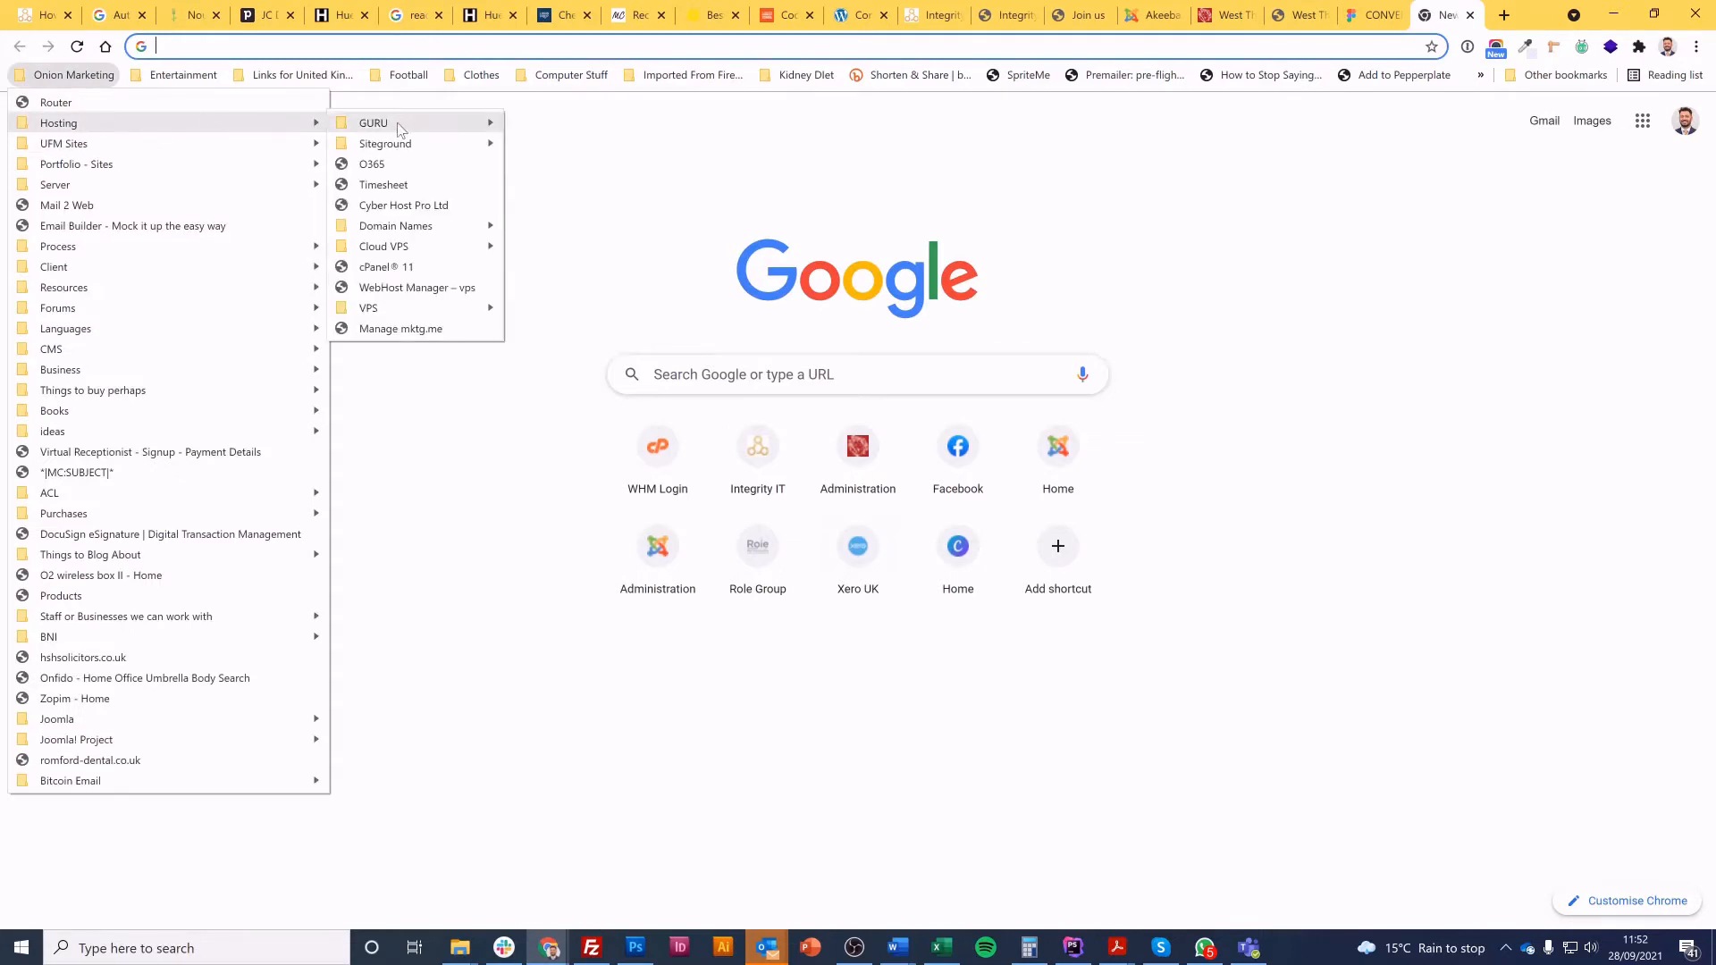
pyautogui.moveTo(398, 125)
pyautogui.click(586, 140)
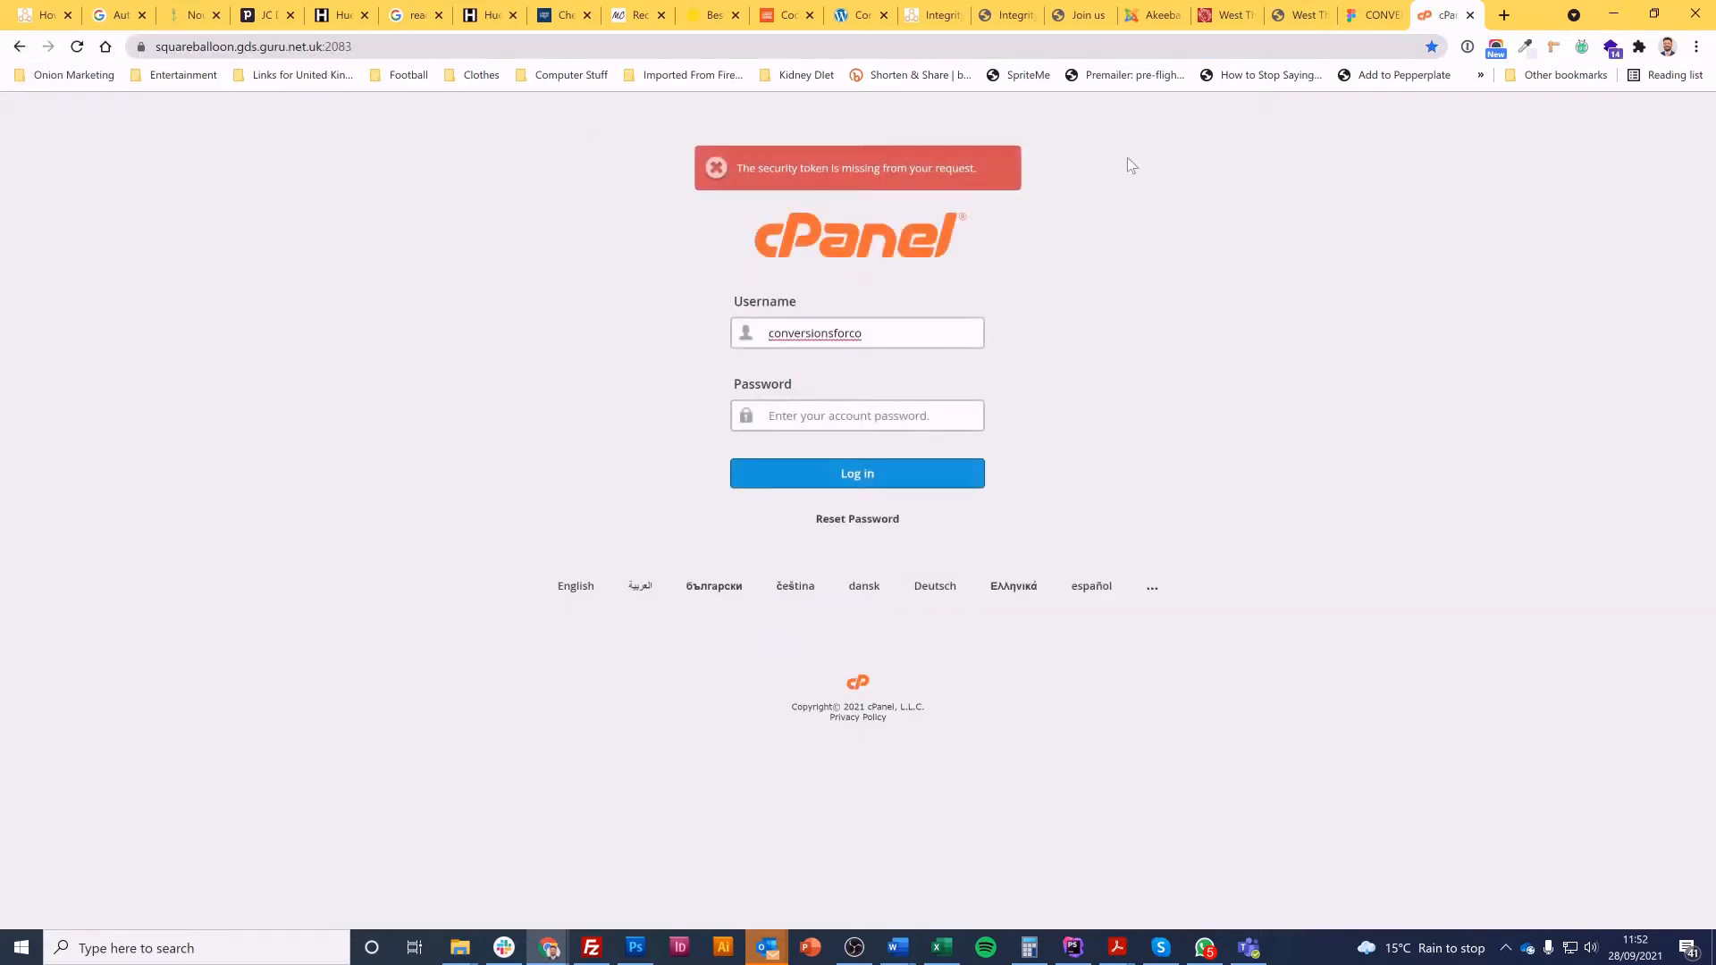
# Find the squareballoon login in 1Password and use it to fill in the username and password and log in to cPanel
pyautogui.click(1467, 47)
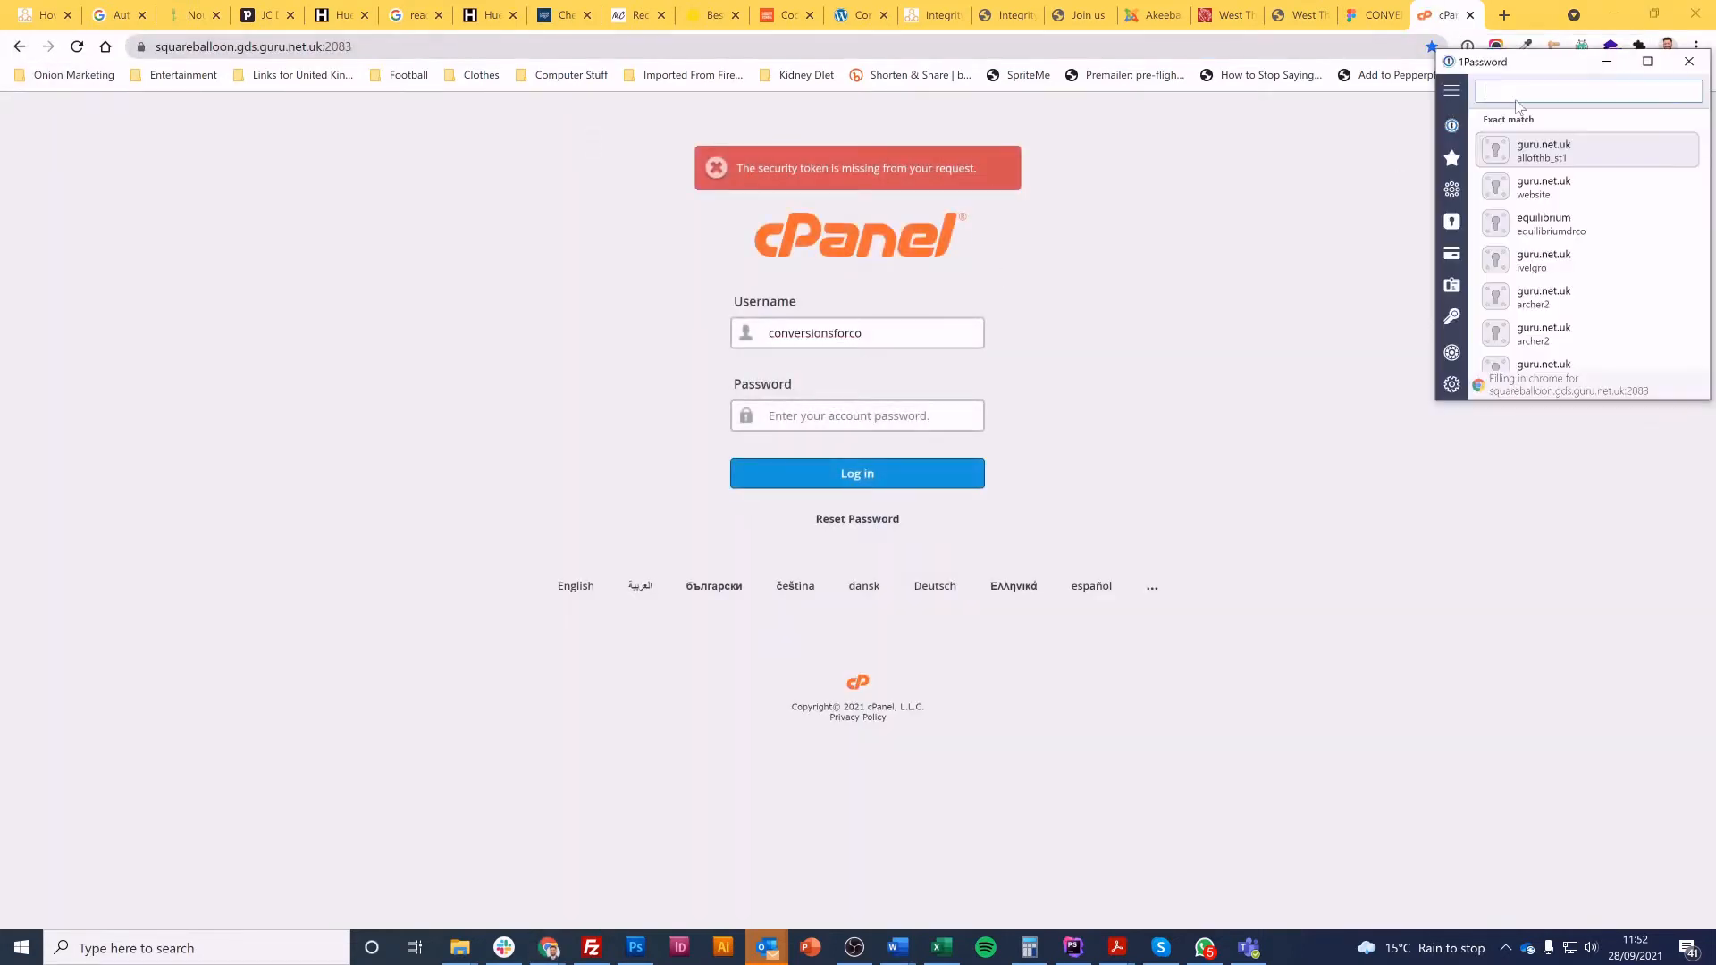
pyautogui.write('square')
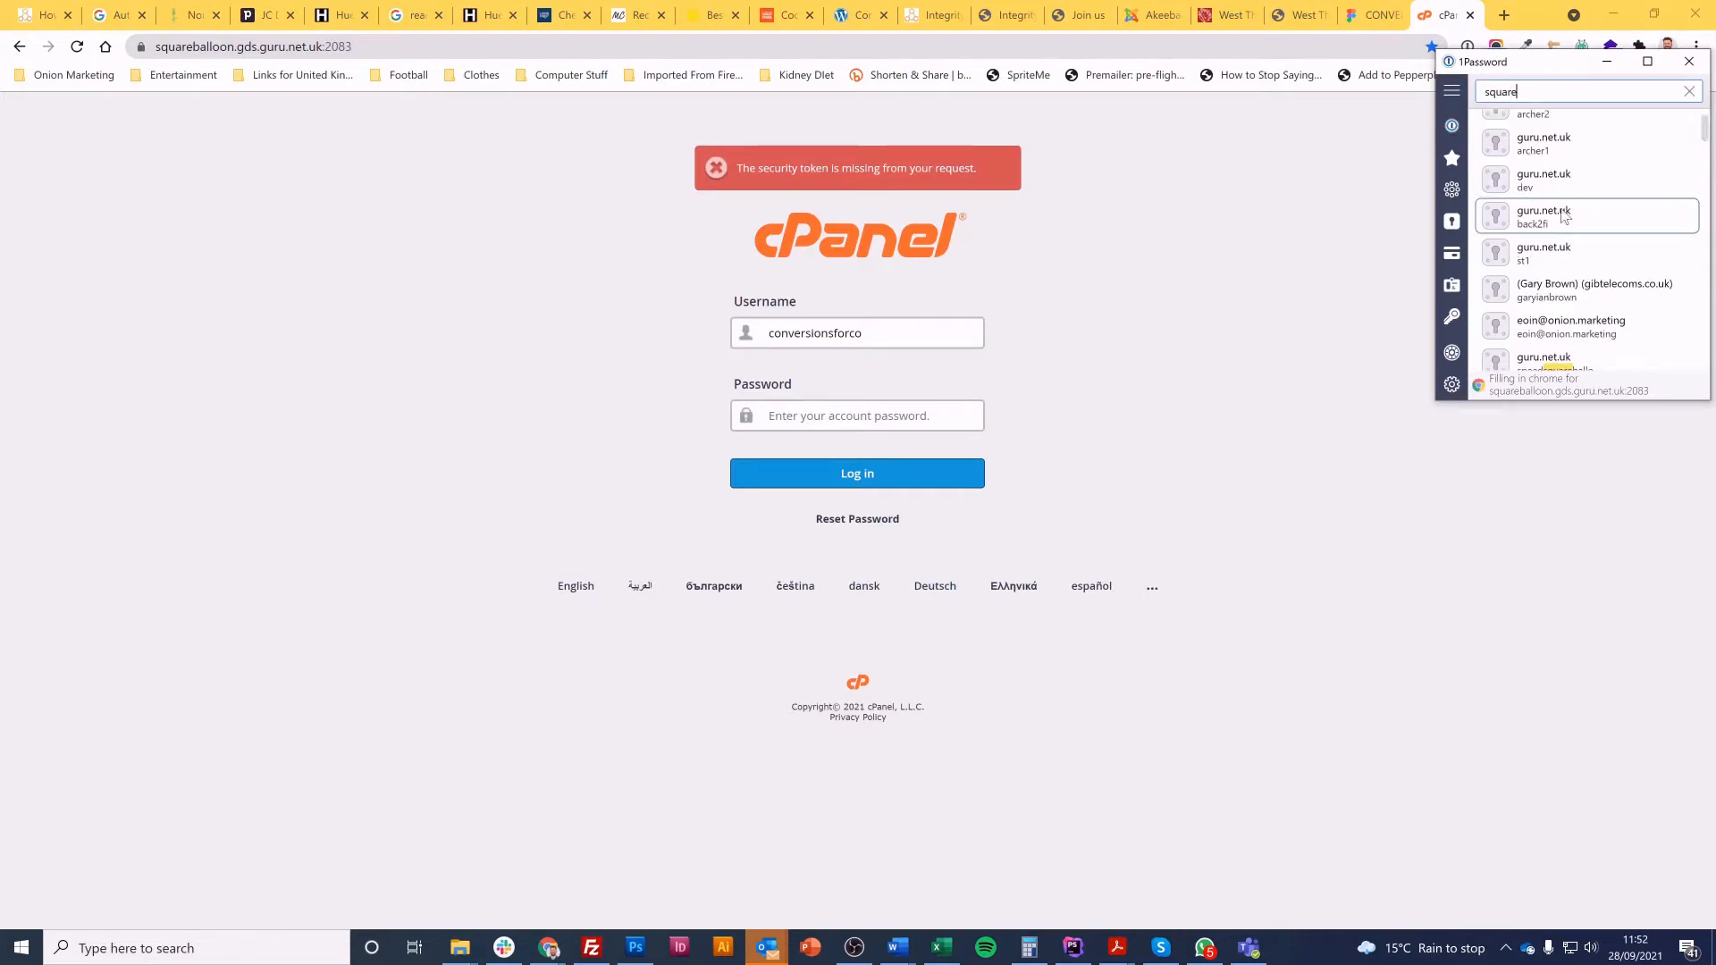
pyautogui.scroll(-3, 1563, 216)
pyautogui.click(1580, 338)
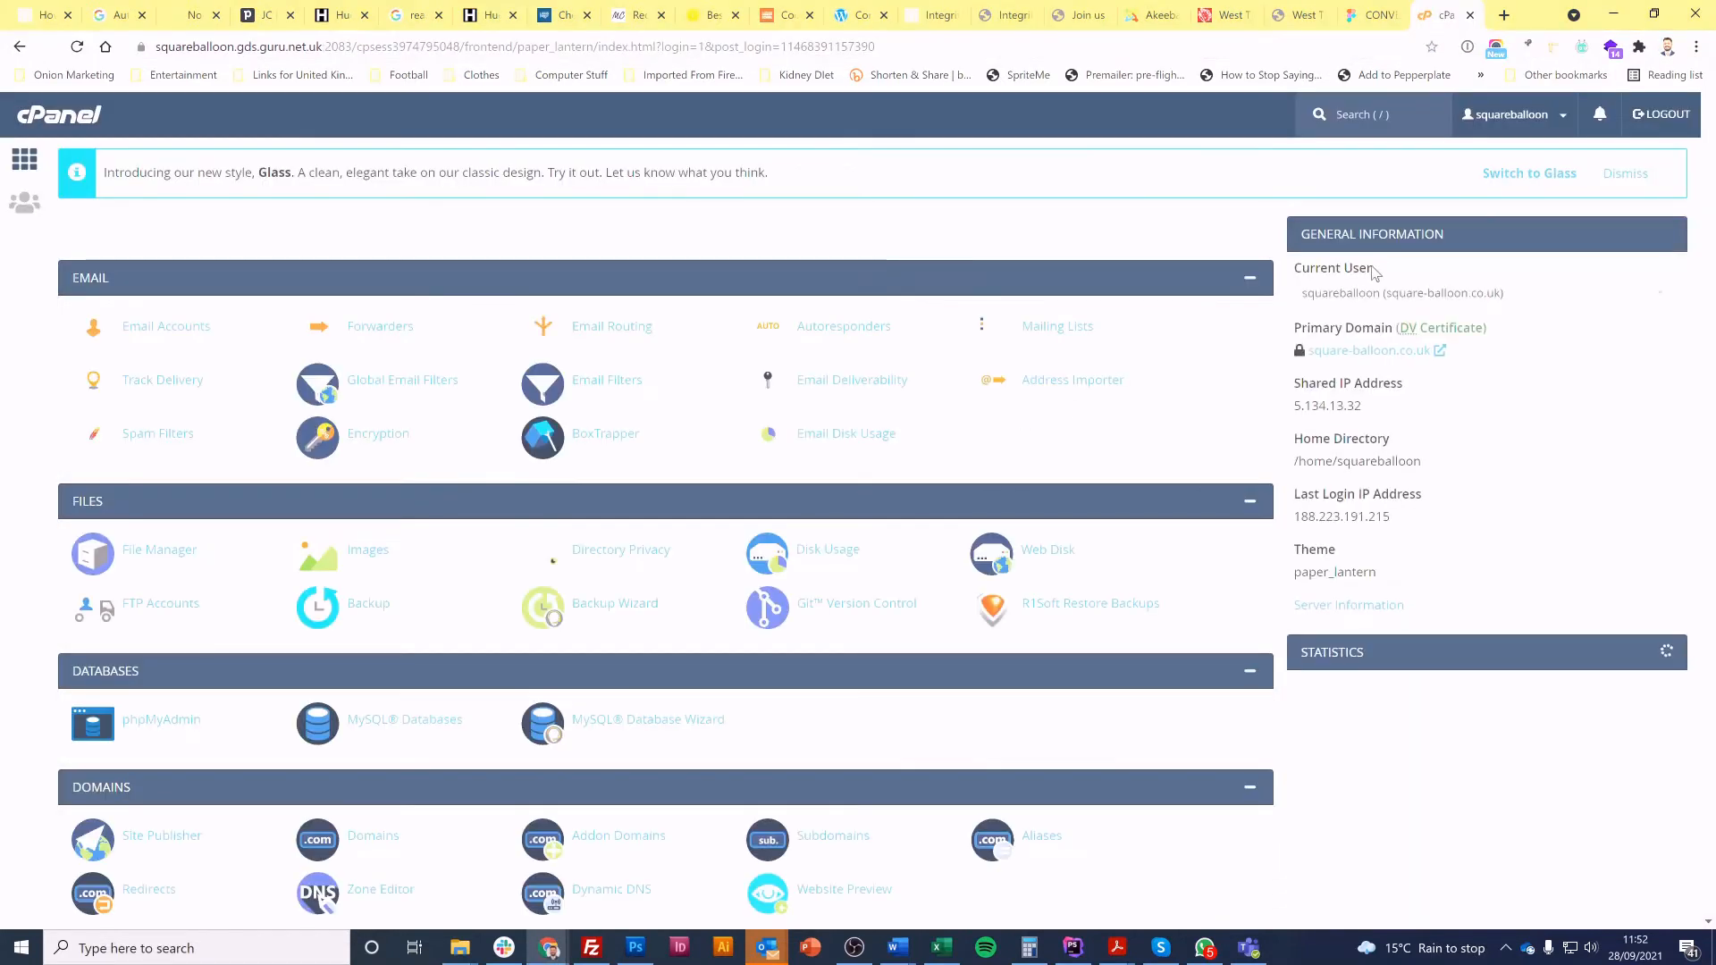
# Switch the current cPanel user to the conversionsforco account
pyautogui.click(1365, 295)
pyautogui.write('c')
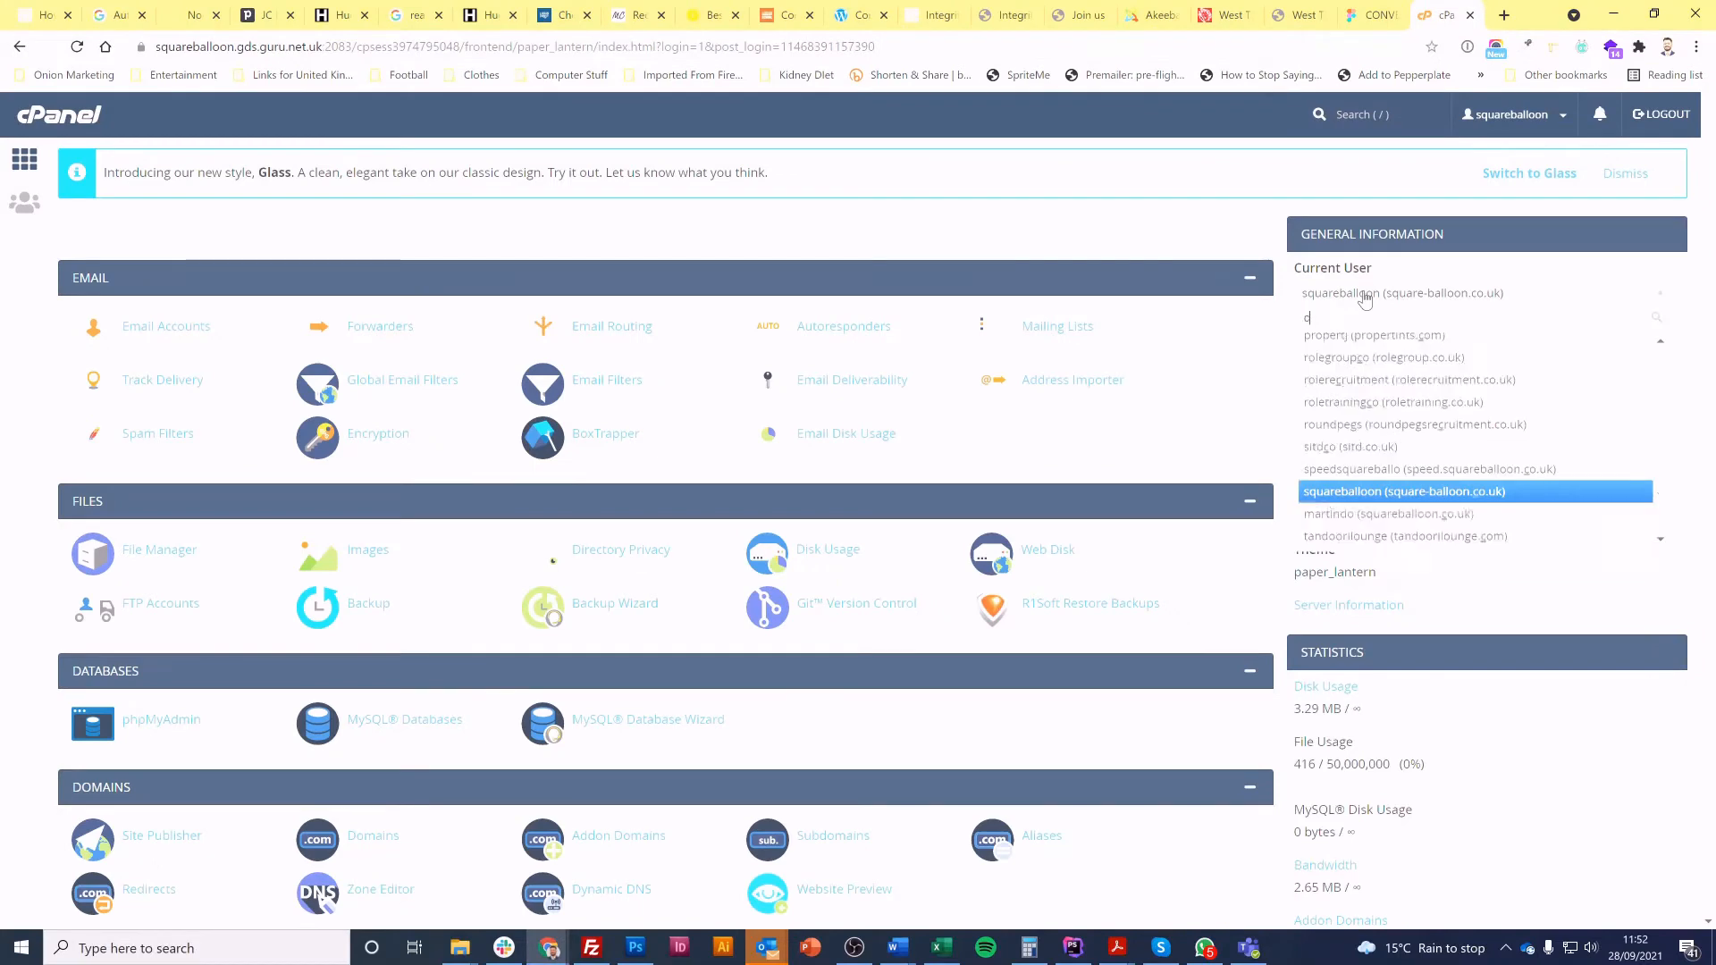
pyautogui.write('onvers')
pyautogui.press('Return')
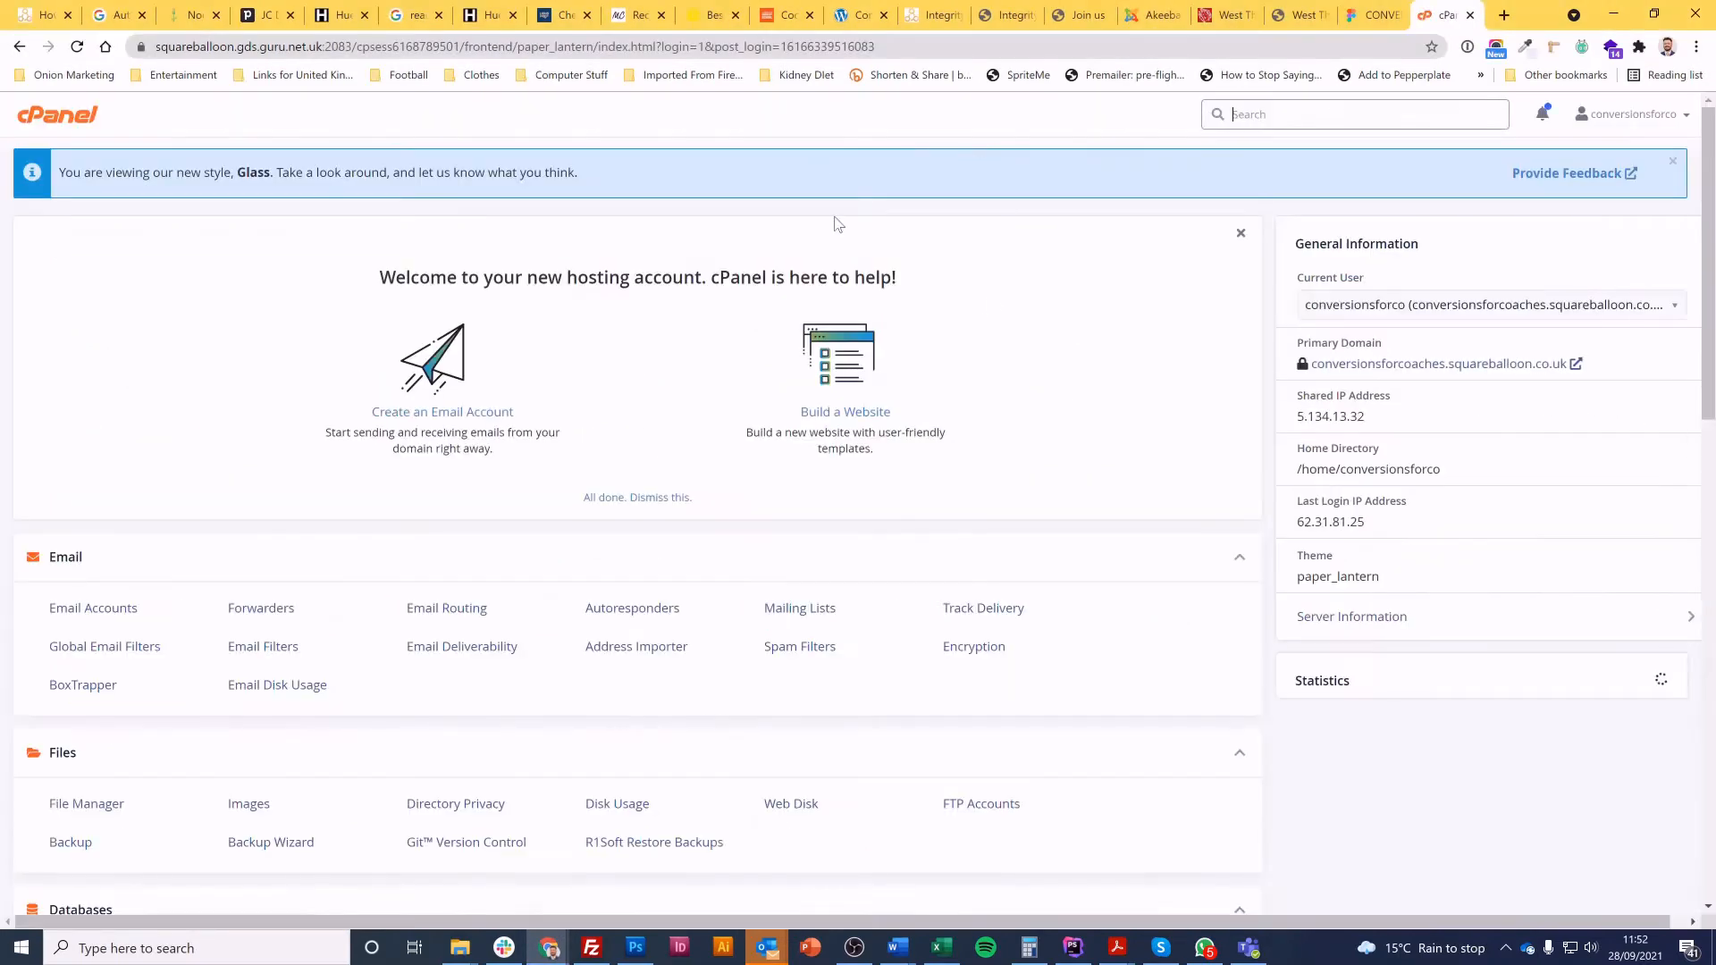
# Copy the account name conversionsforco from the home directory path and enter it as the site's user in FileZilla
pyautogui.doubleClick(1386, 470)
pyautogui.hotkey('ctrl', 'c')
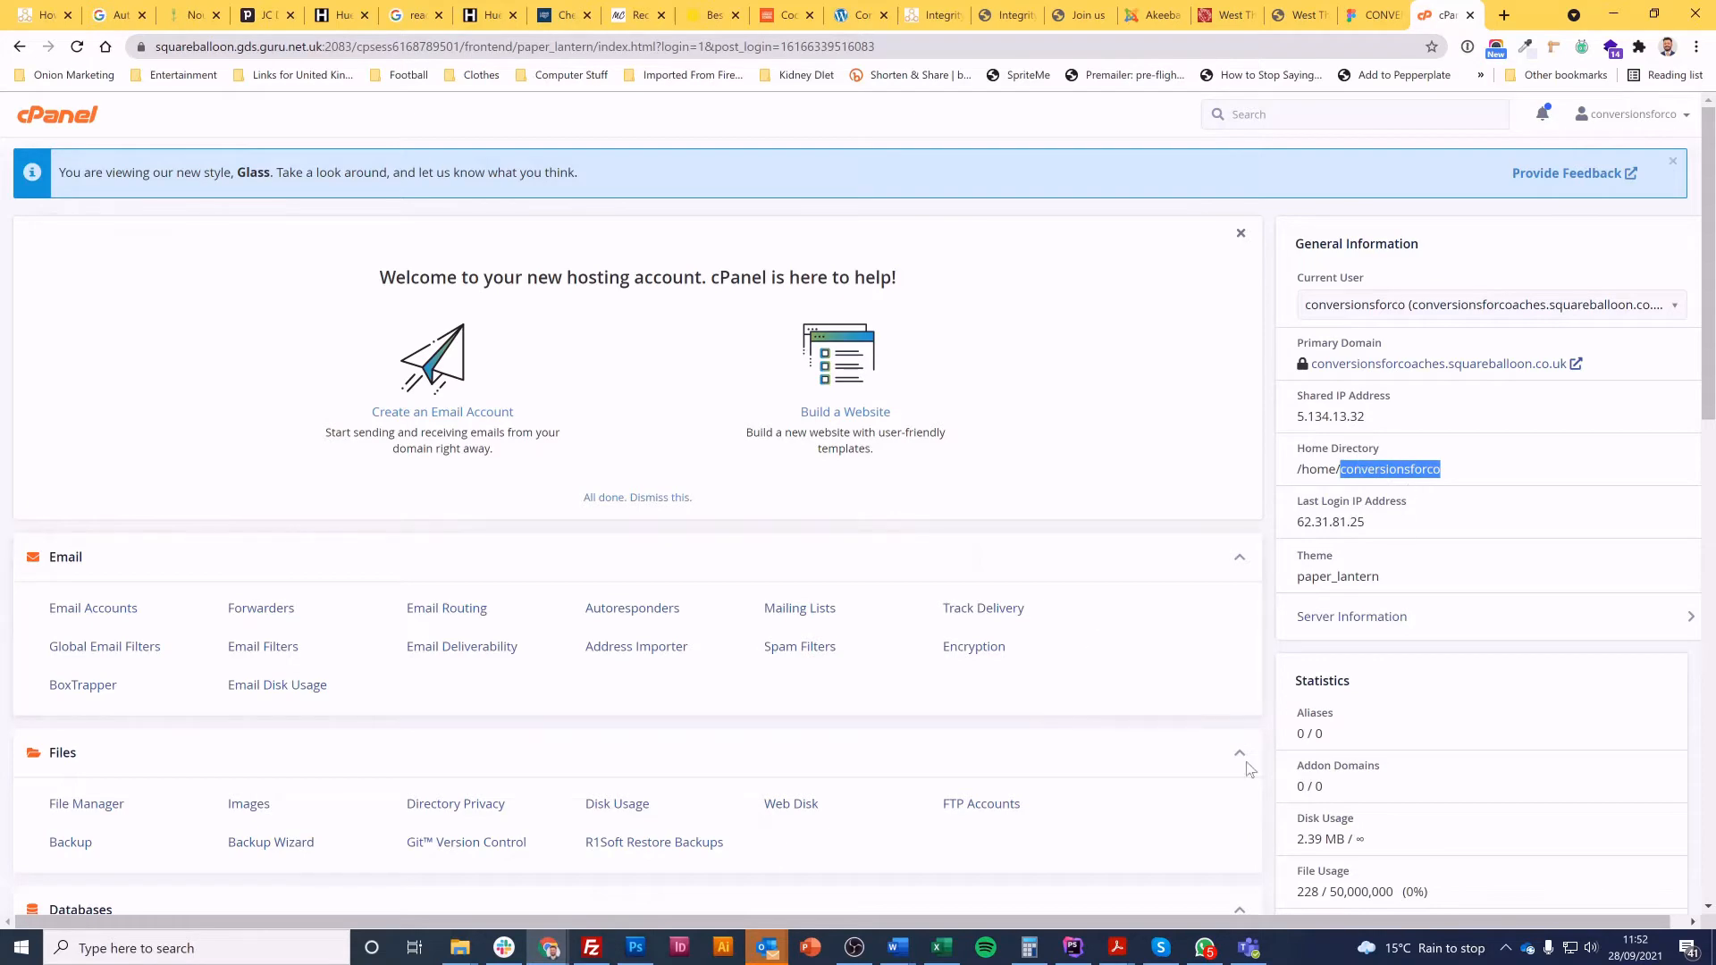
pyautogui.click(591, 948)
pyautogui.hotkey('ctrl', 'v')
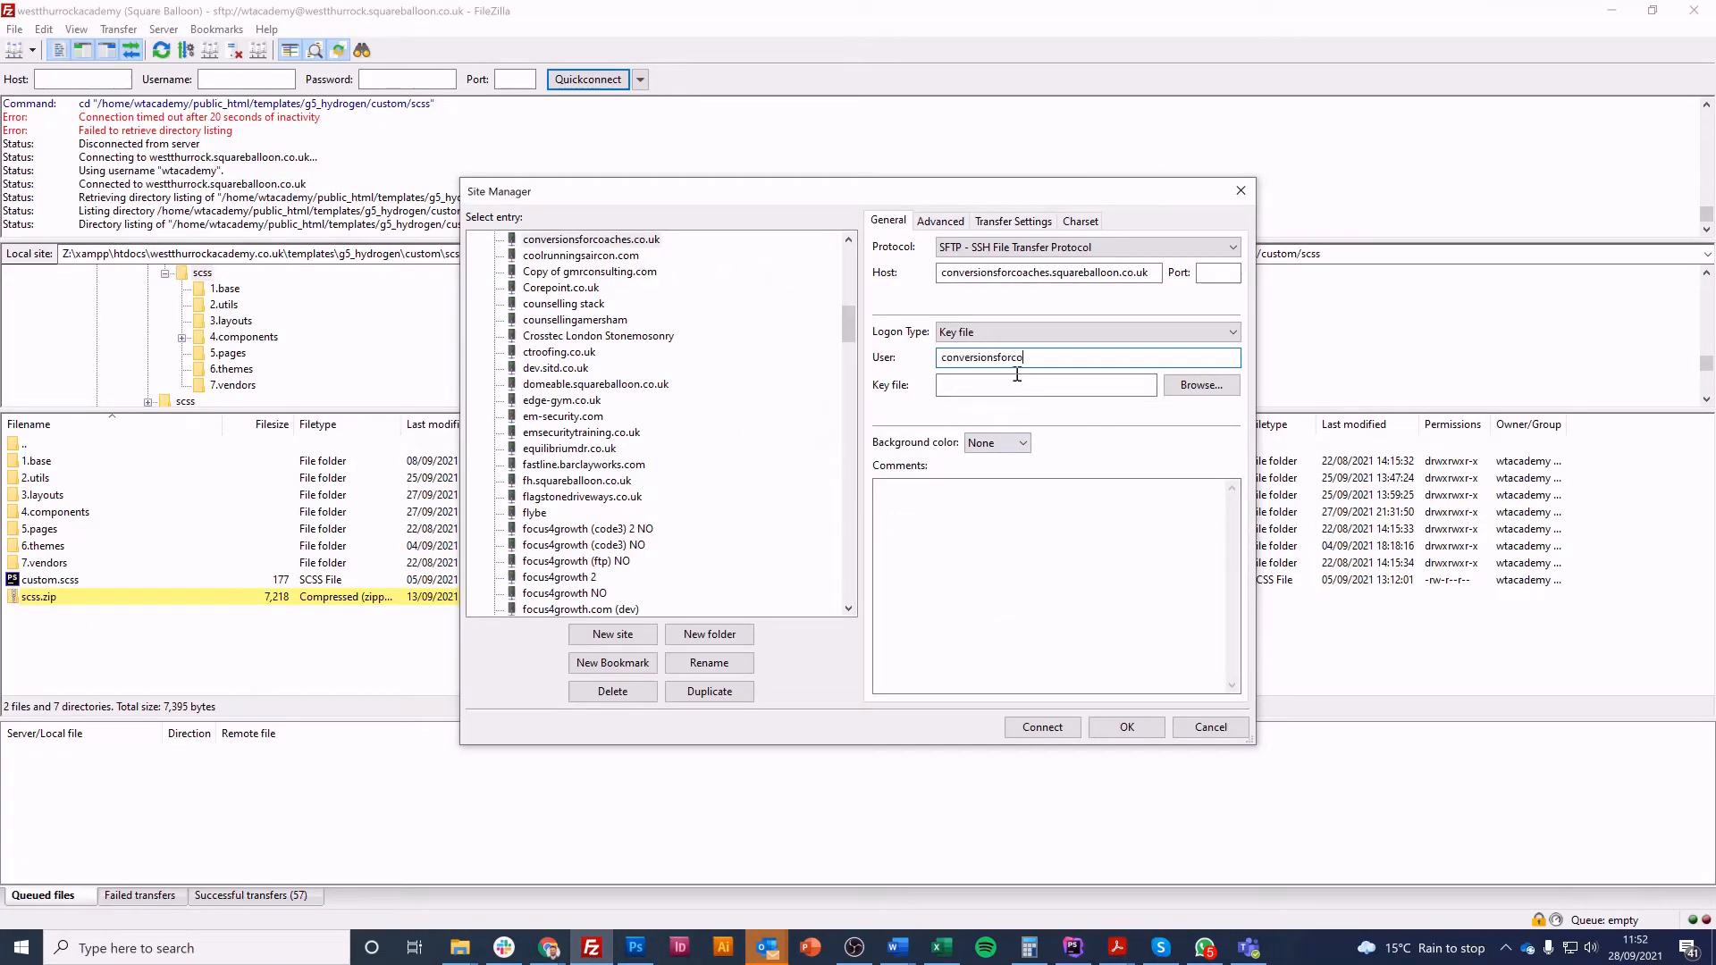
# Choose id_rsa.ppk from the Credentials folder of the Conversions for Coaches client documents as the site's key file
pyautogui.click(1066, 388)
pyautogui.click(1202, 385)
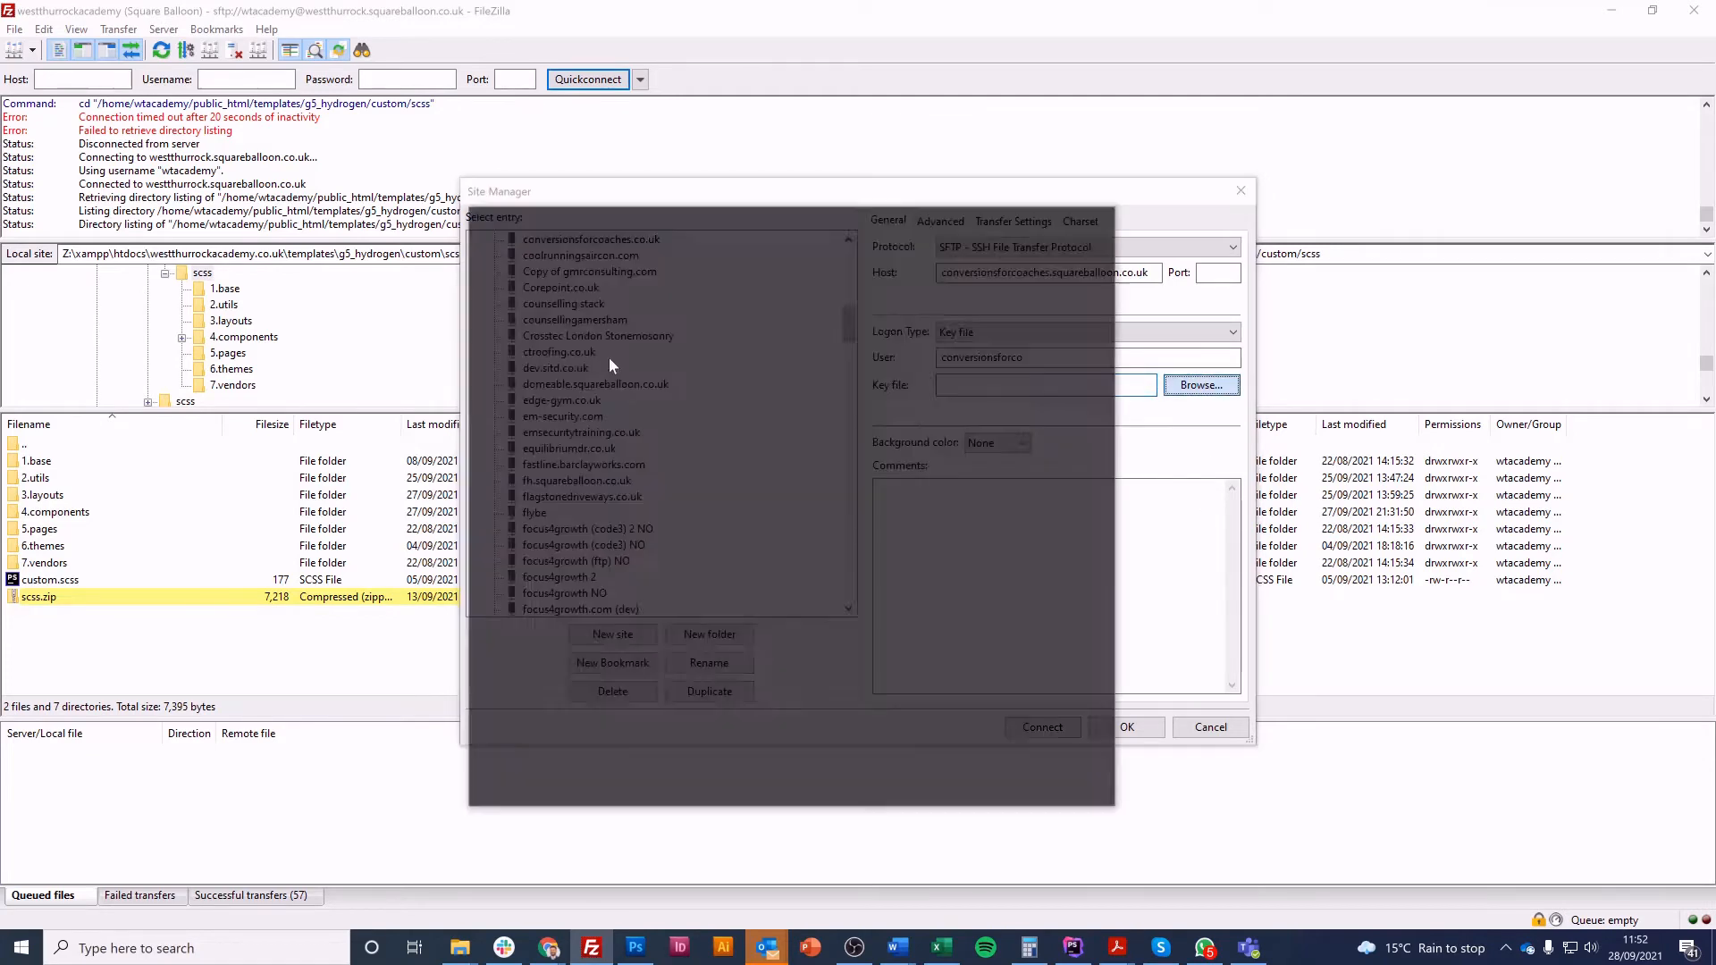
pyautogui.scroll(8, 528, 416)
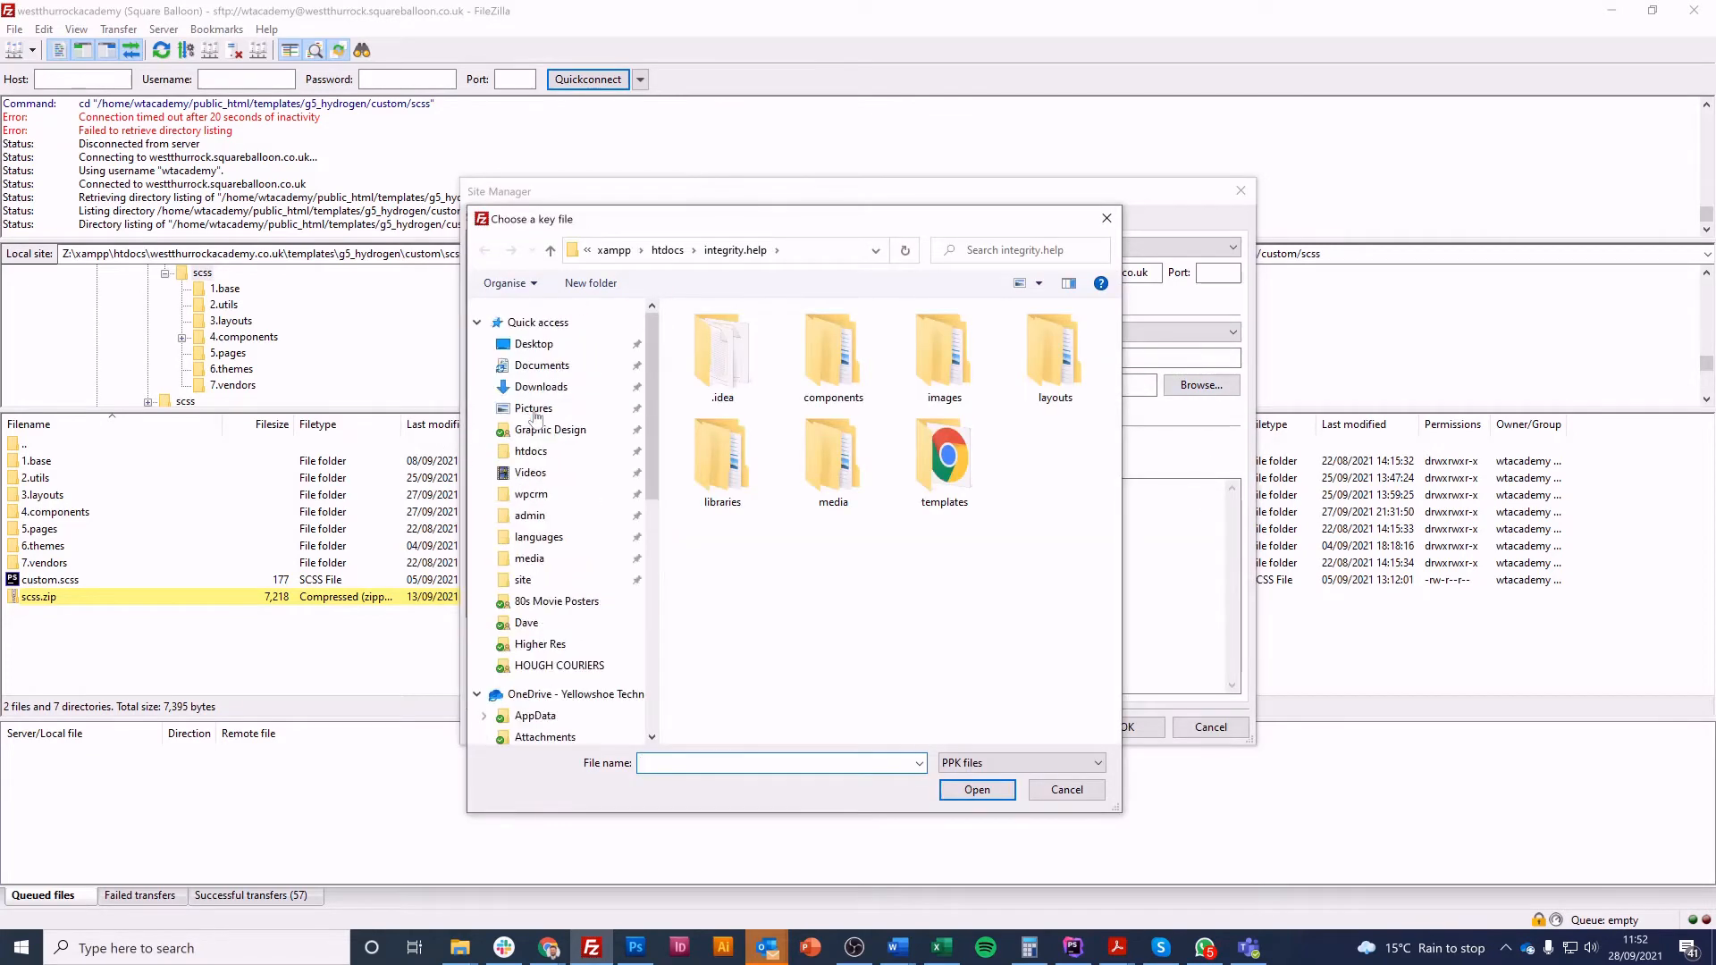
pyautogui.click(542, 366)
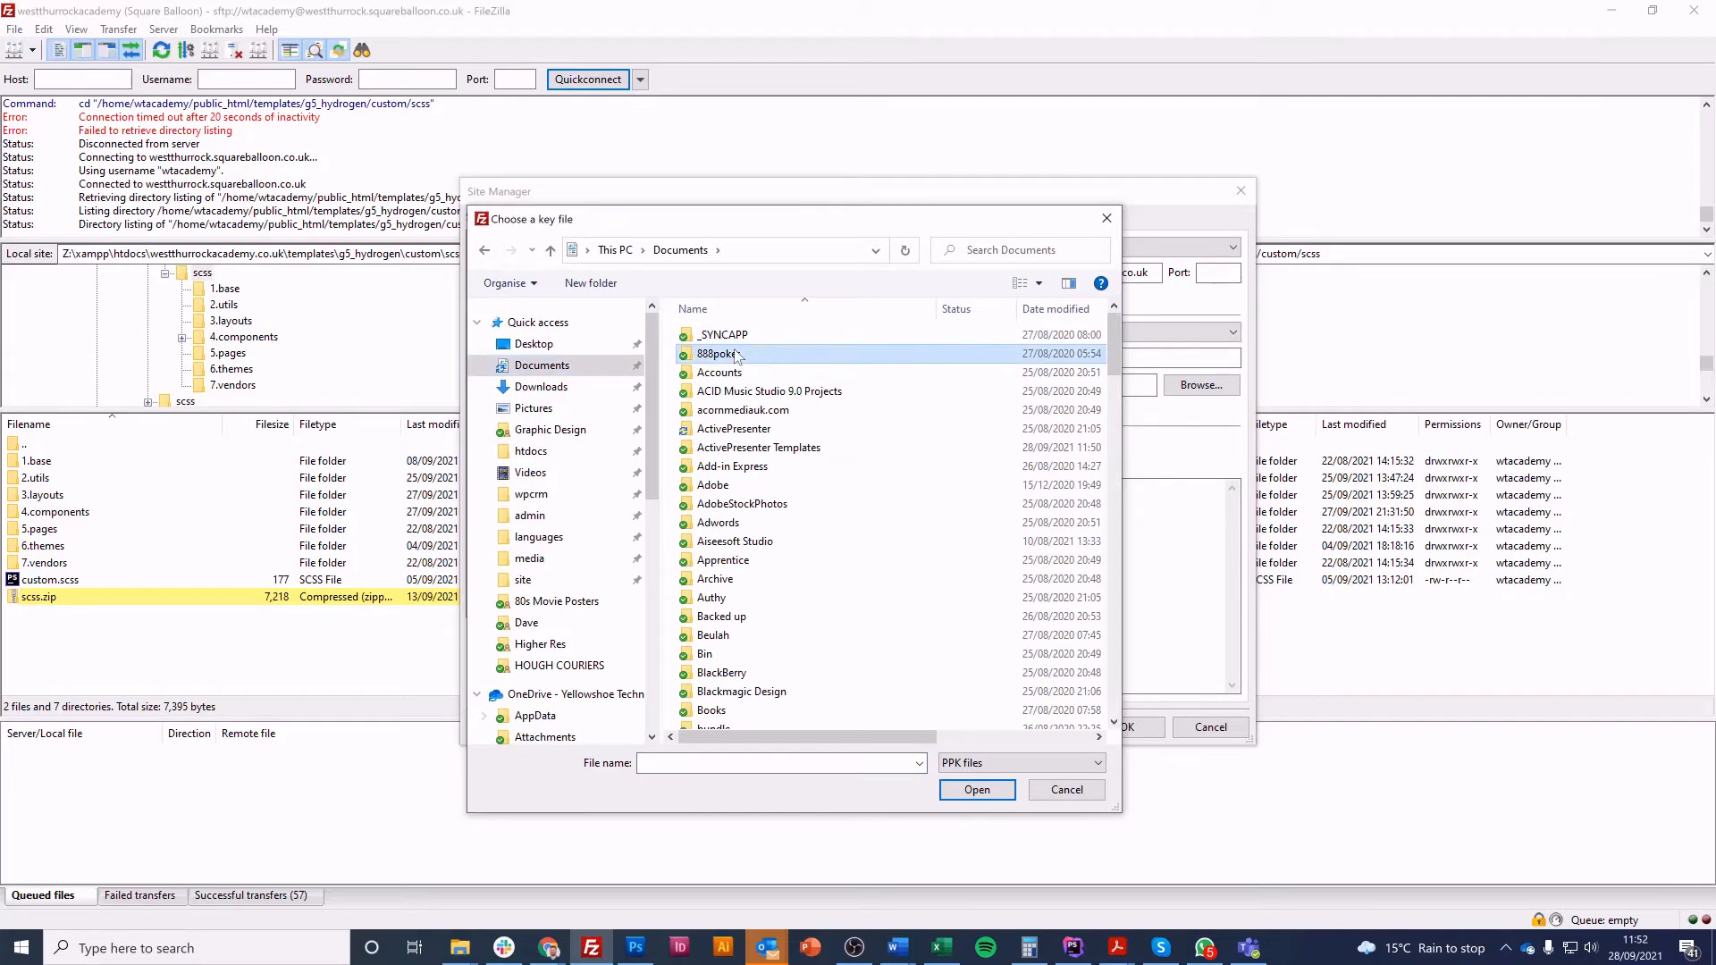
pyautogui.scroll(-5, 737, 355)
pyautogui.press('Return')
pyautogui.write('conv')
pyautogui.press('Return')
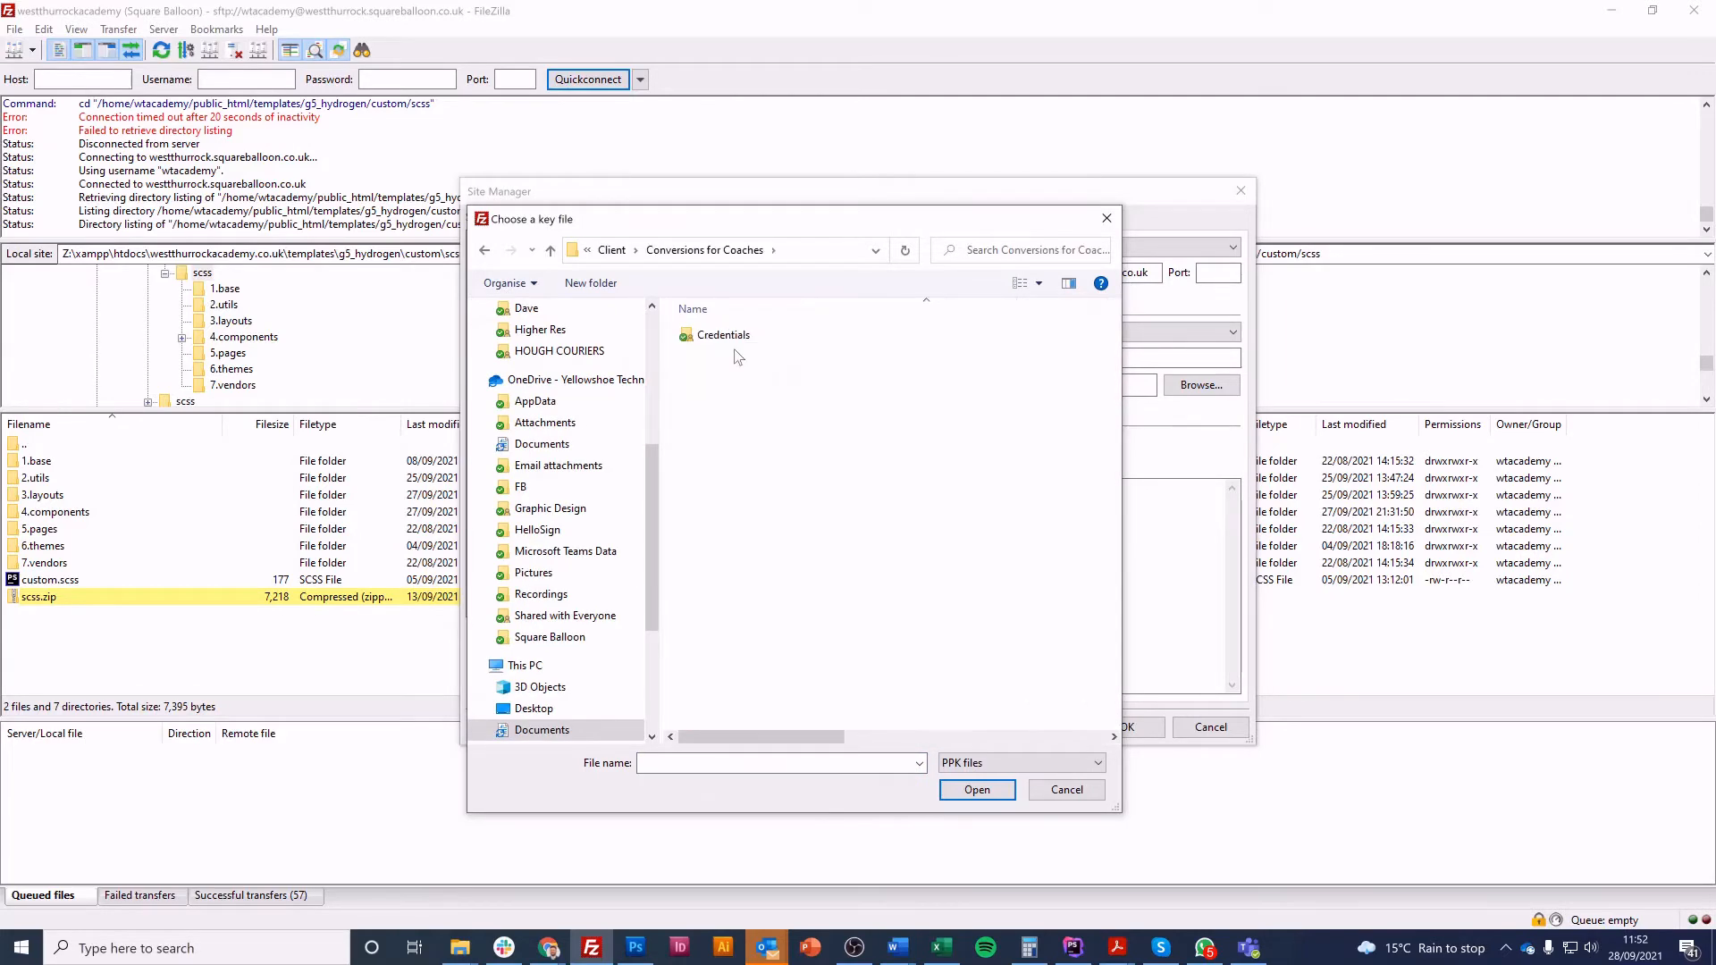
pyautogui.press('c')
pyautogui.press('Return')
pyautogui.press('Down')
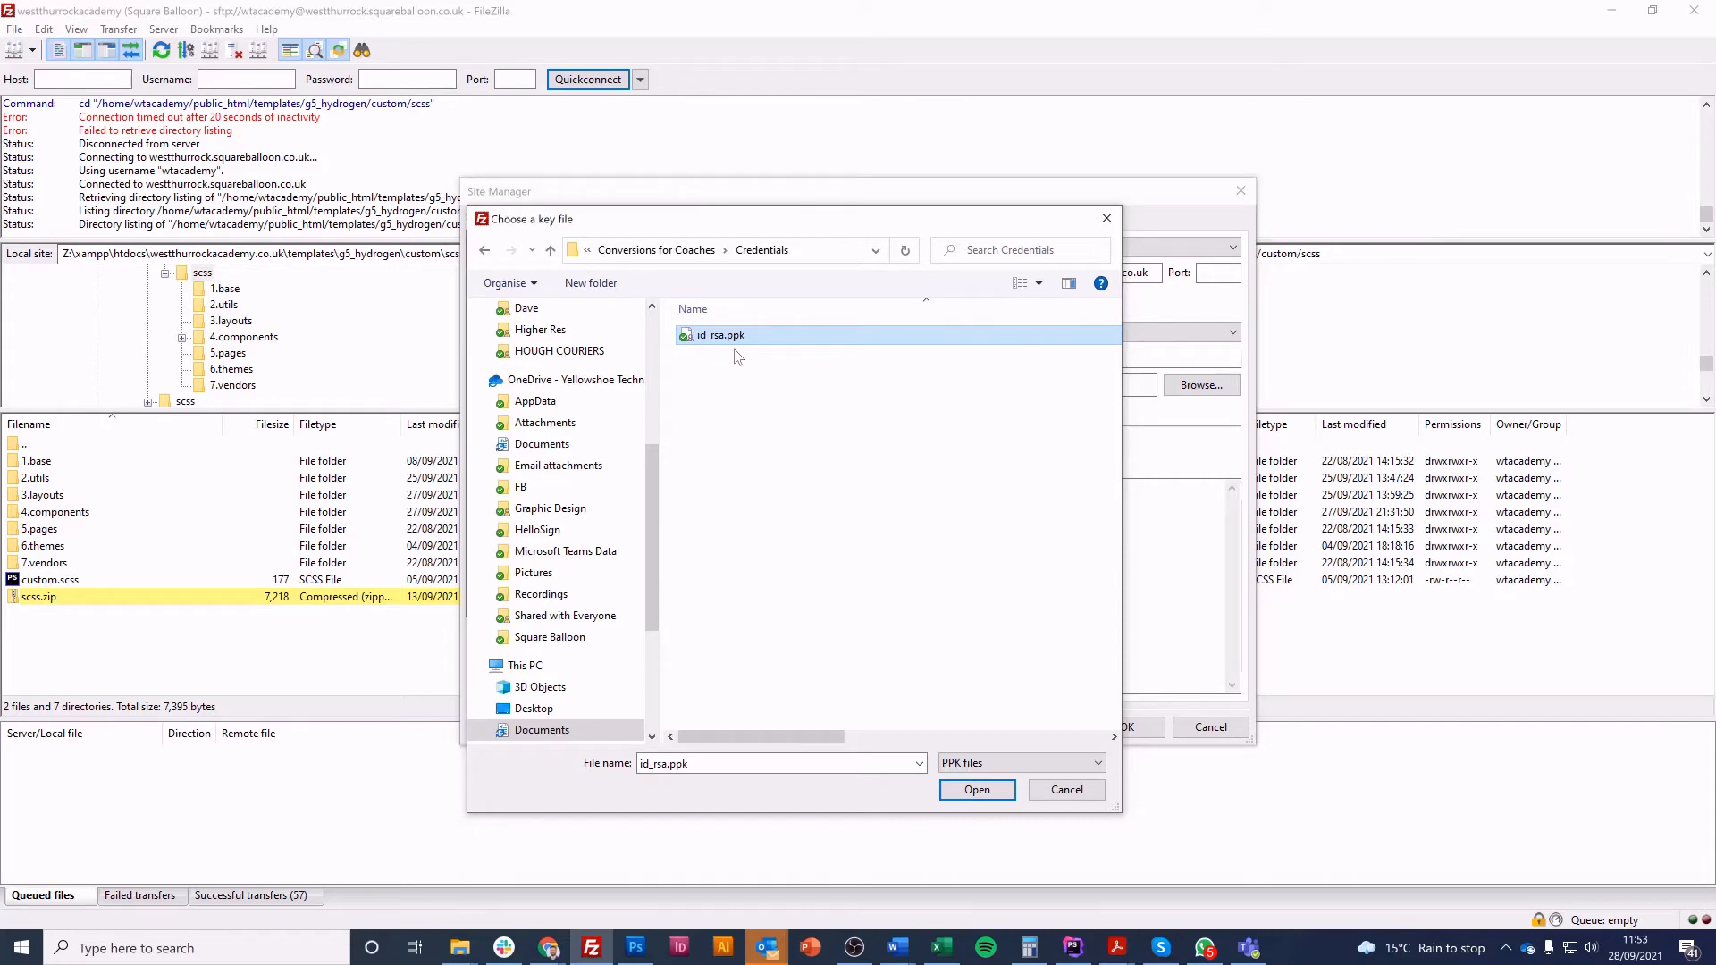
pyautogui.press('Return')
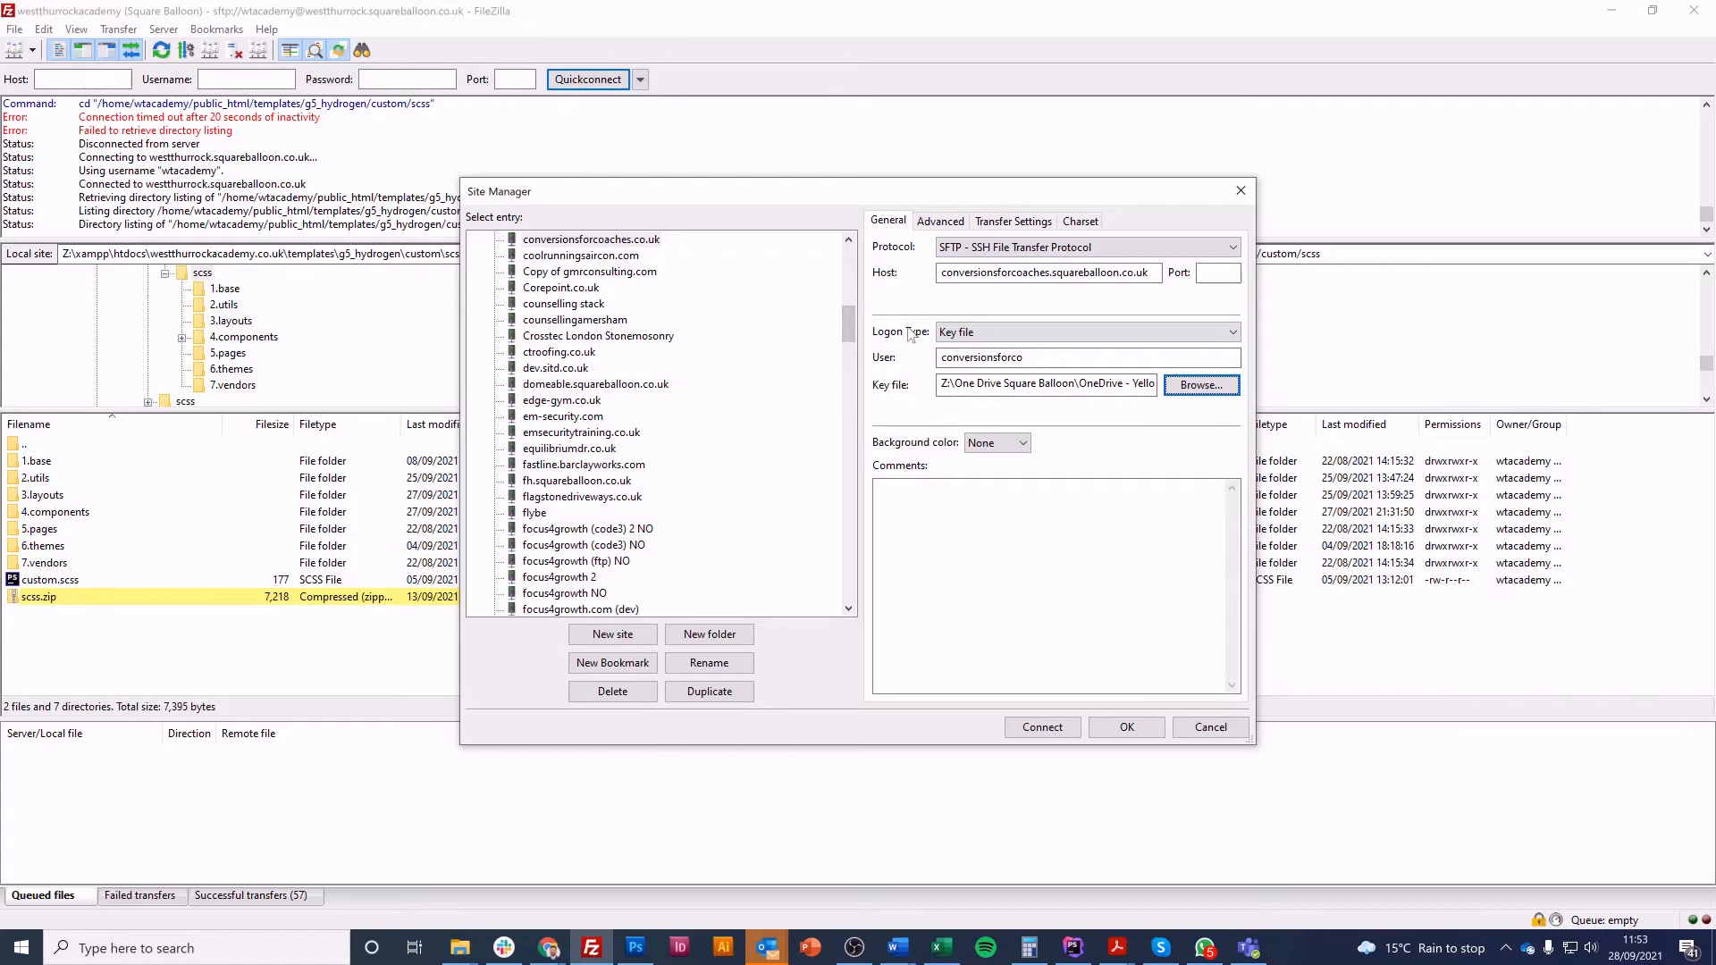
# Create a folder named conversionsforcoaches.co.uk in htdocs and set it as the site's default local directory
pyautogui.click(941, 221)
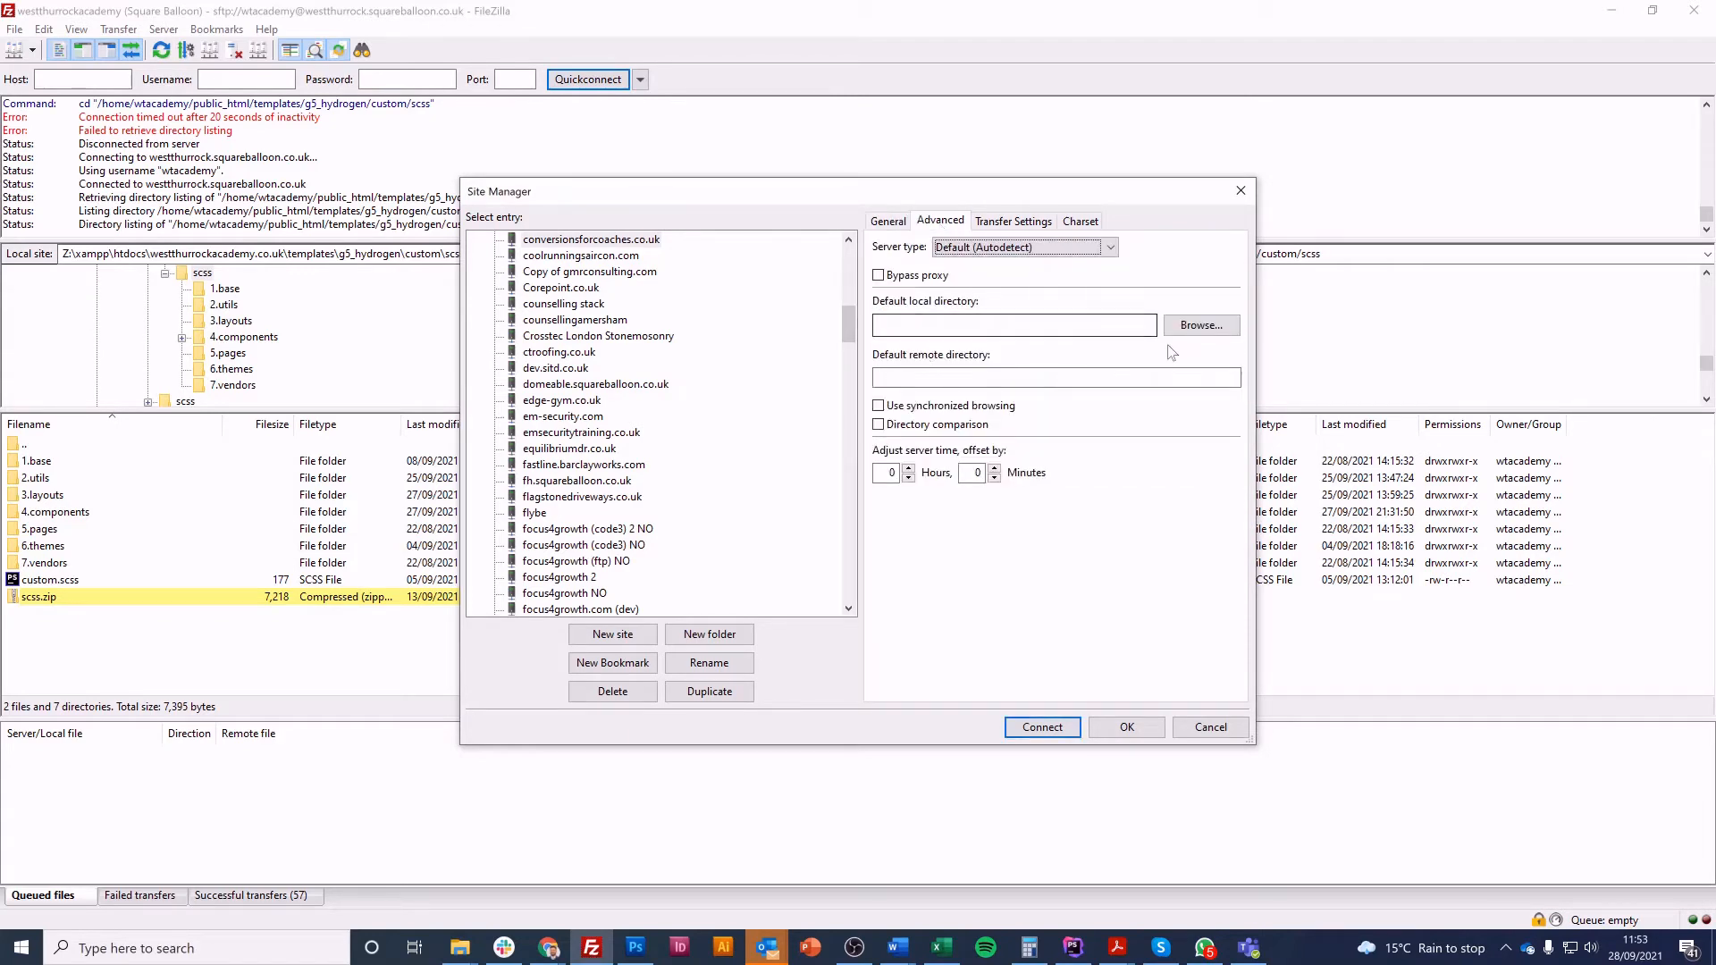
pyautogui.click(1200, 326)
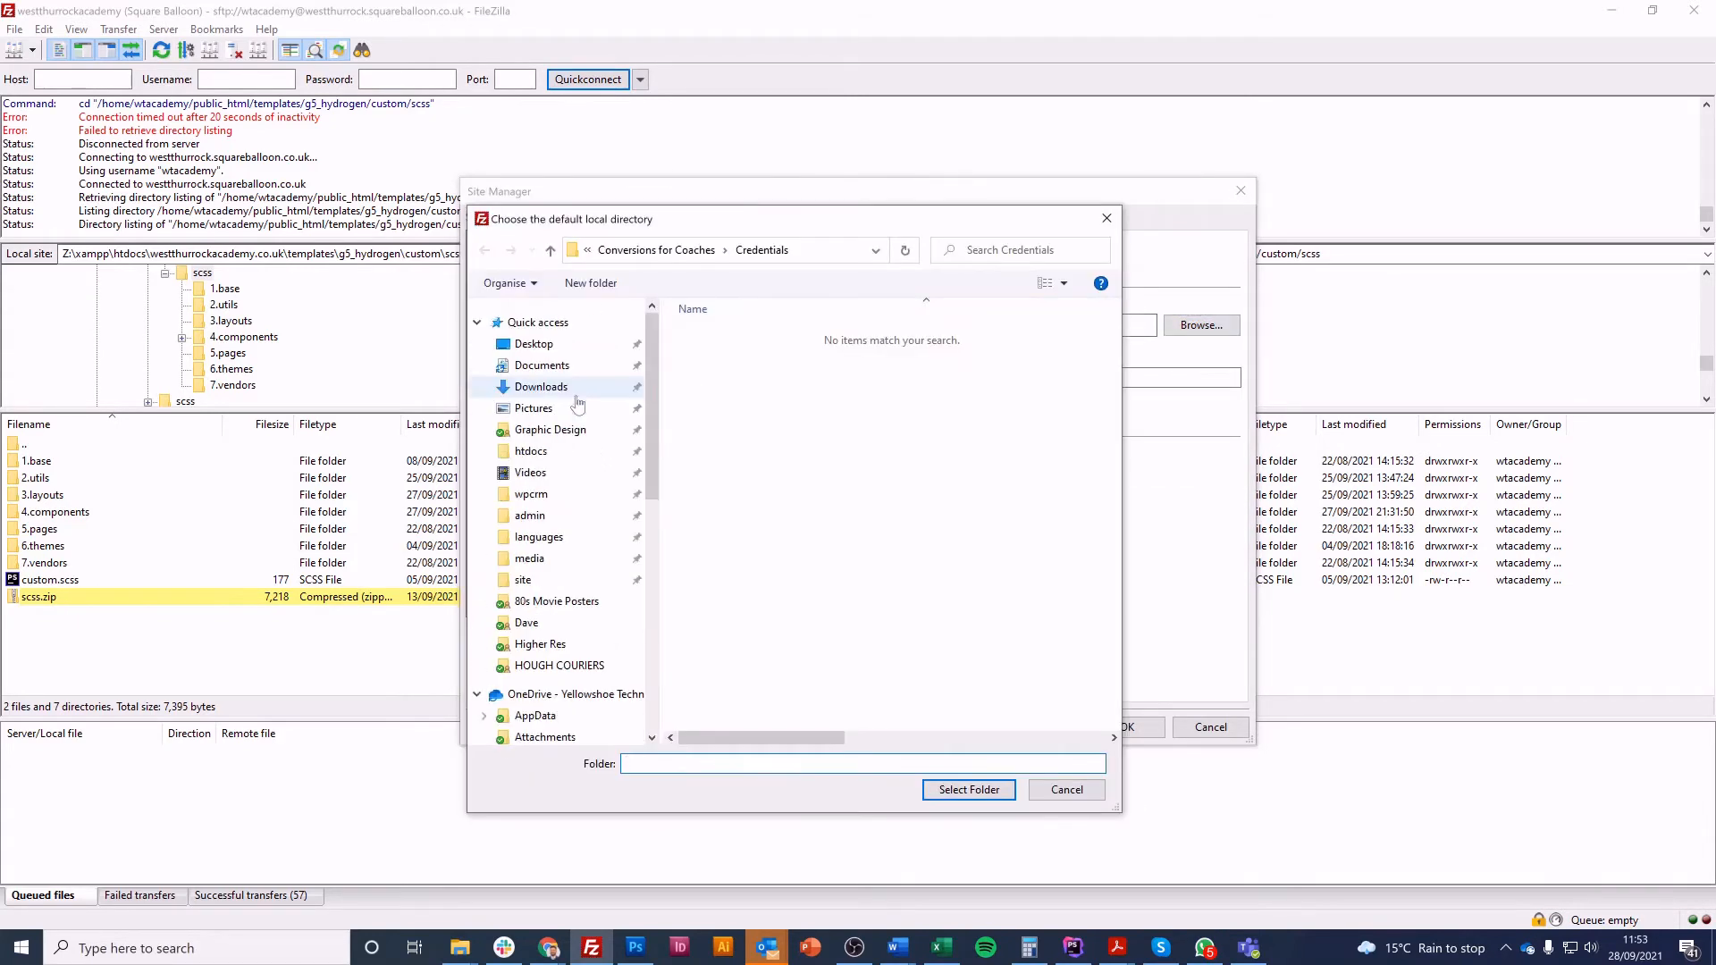
pyautogui.click(533, 451)
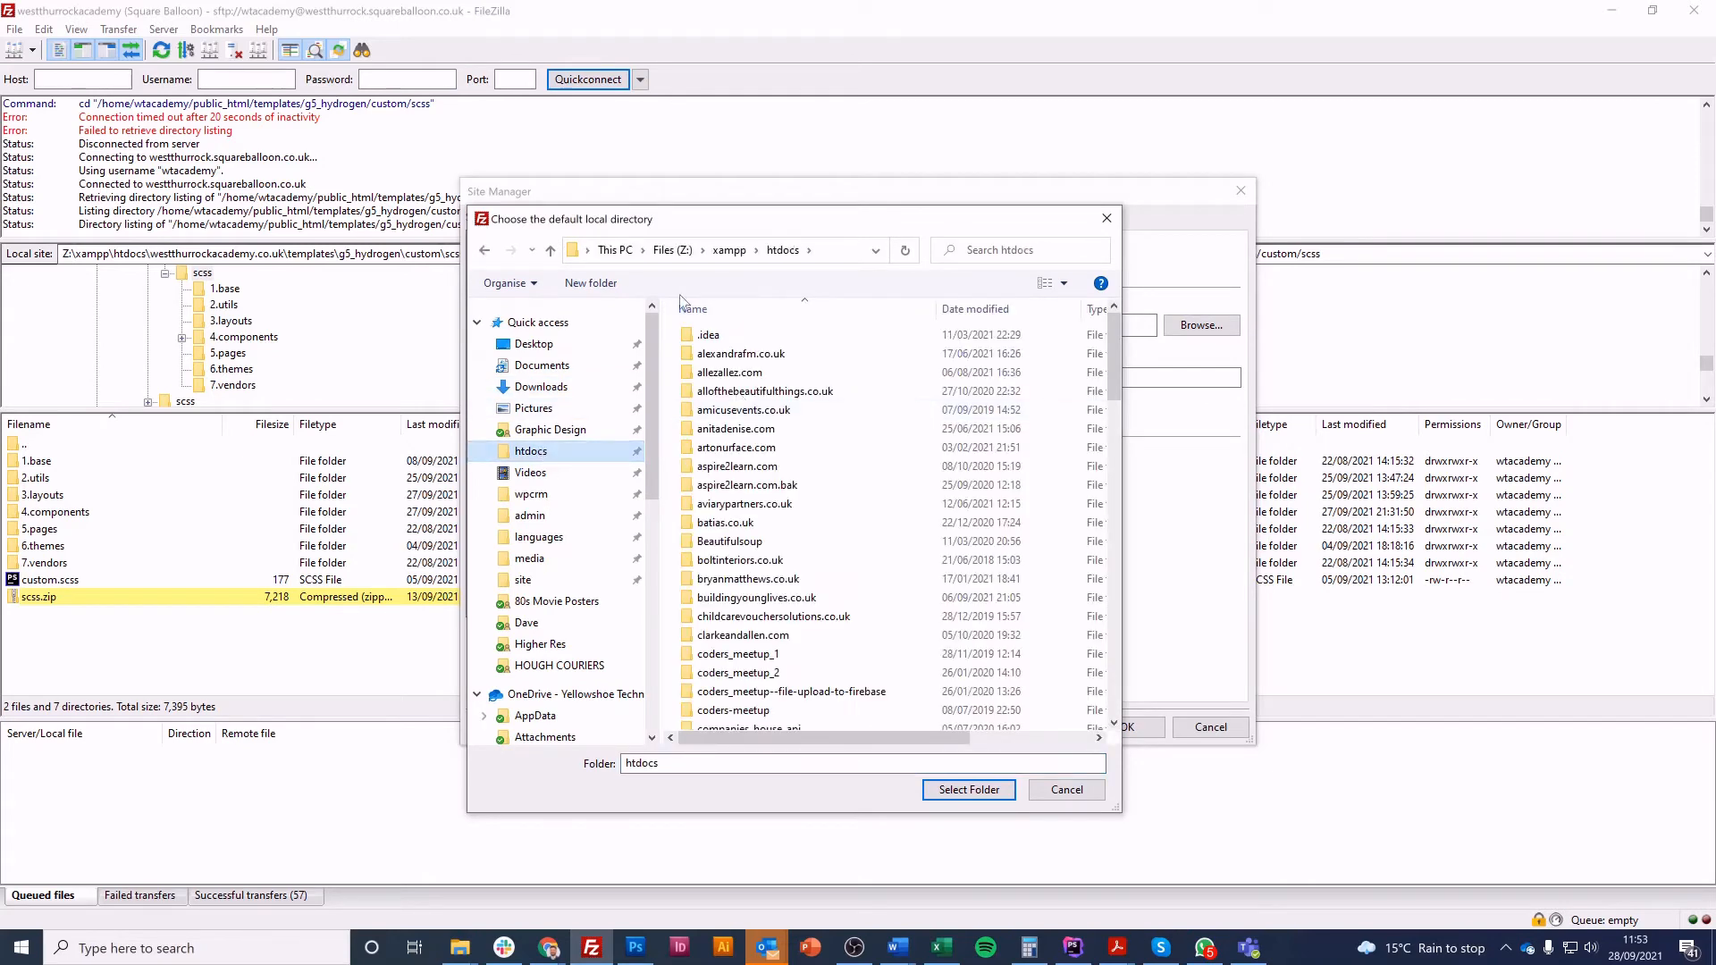
pyautogui.click(588, 288)
pyautogui.write('conversion')
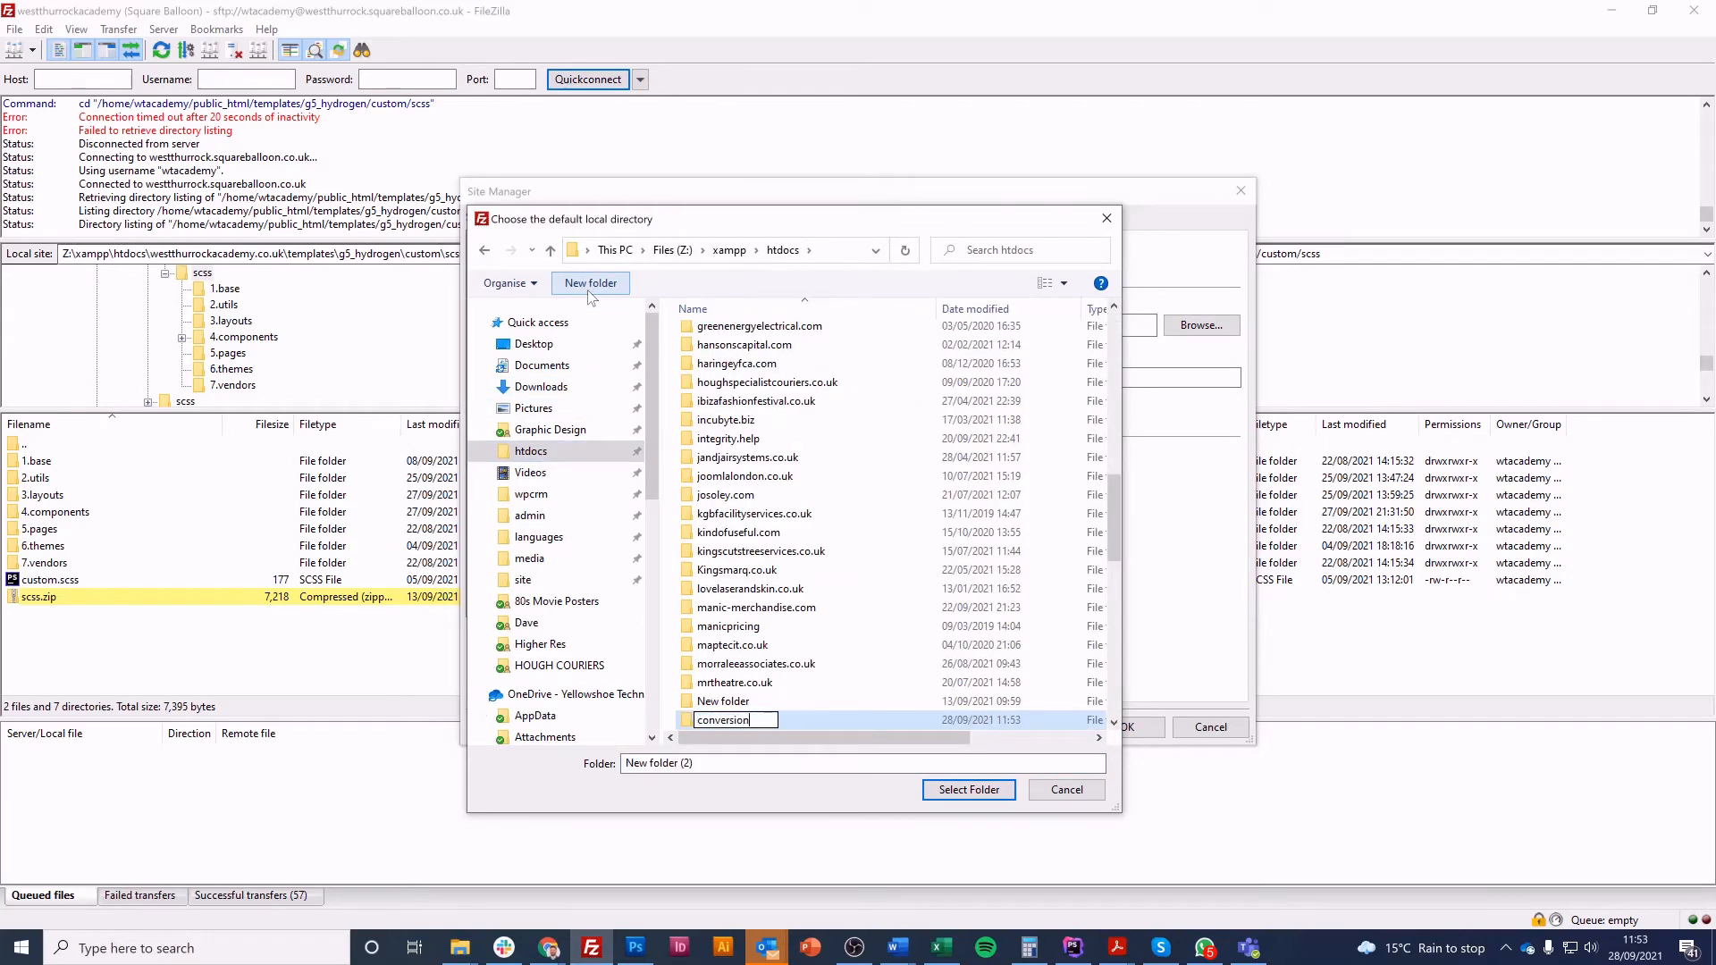
pyautogui.write('sforcoaches.co.uk')
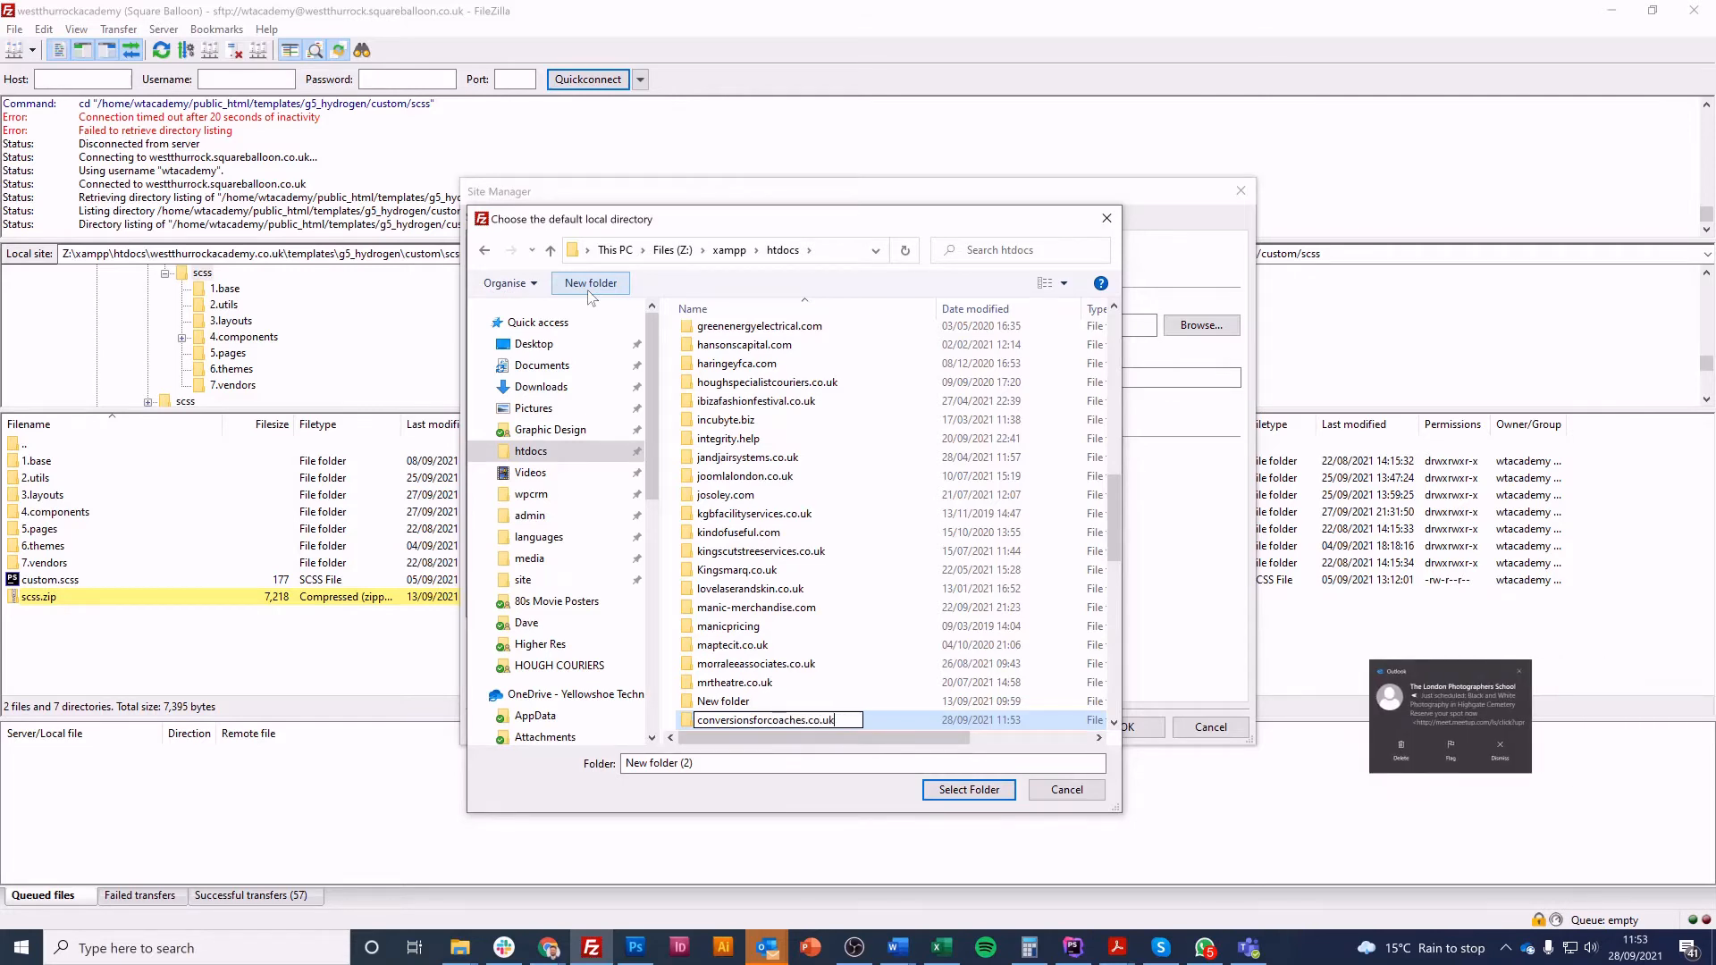
pyautogui.press('Return')
pyautogui.press('Return')
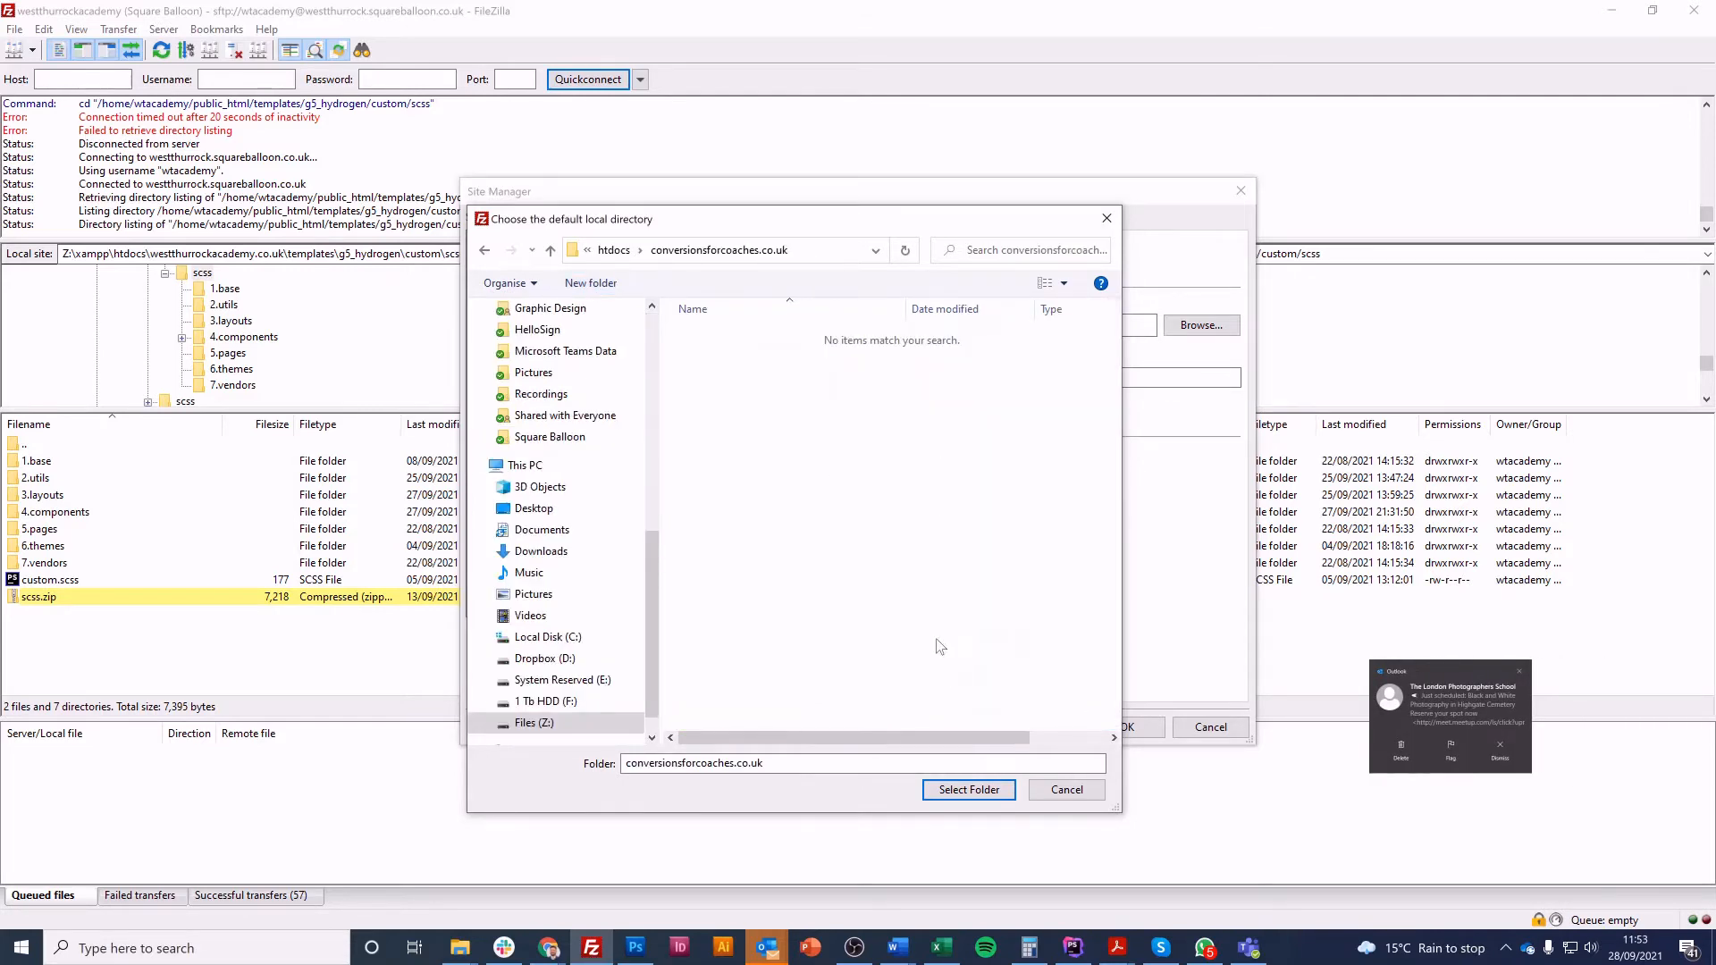
pyautogui.click(979, 789)
# Copy the home directory path from cPanel and set FileZilla's default remote directory to /home/conversionsforco/public_html
pyautogui.click(911, 376)
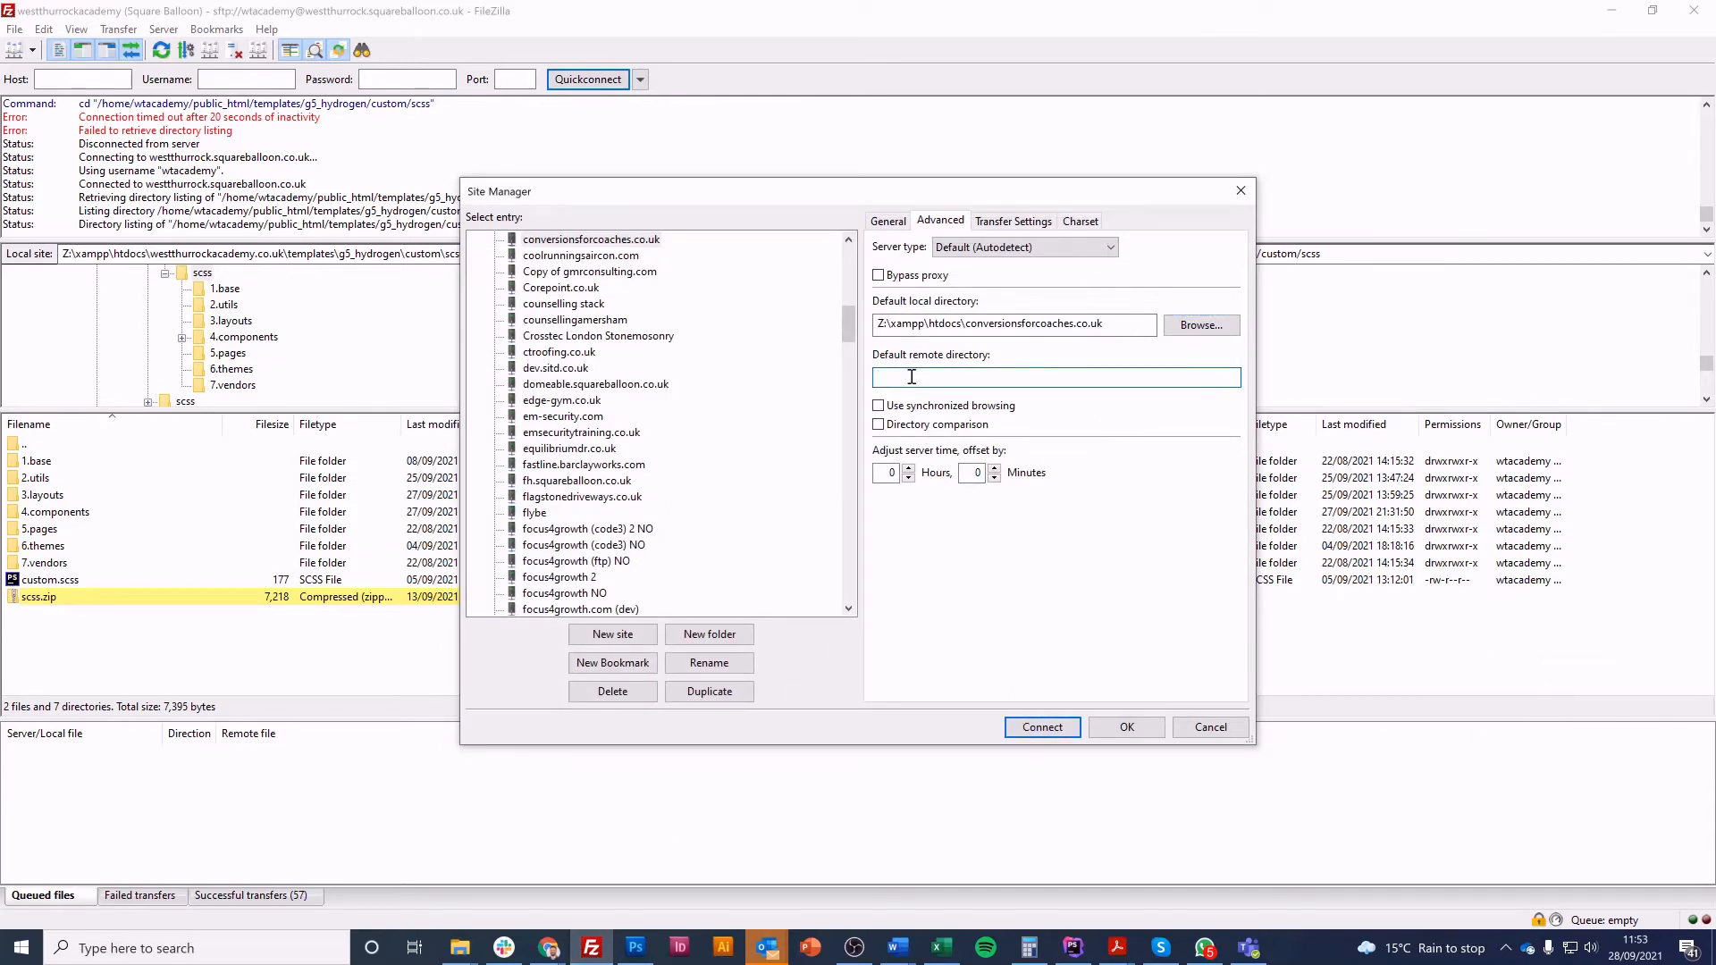
pyautogui.moveTo(548, 948)
pyautogui.click(642, 849)
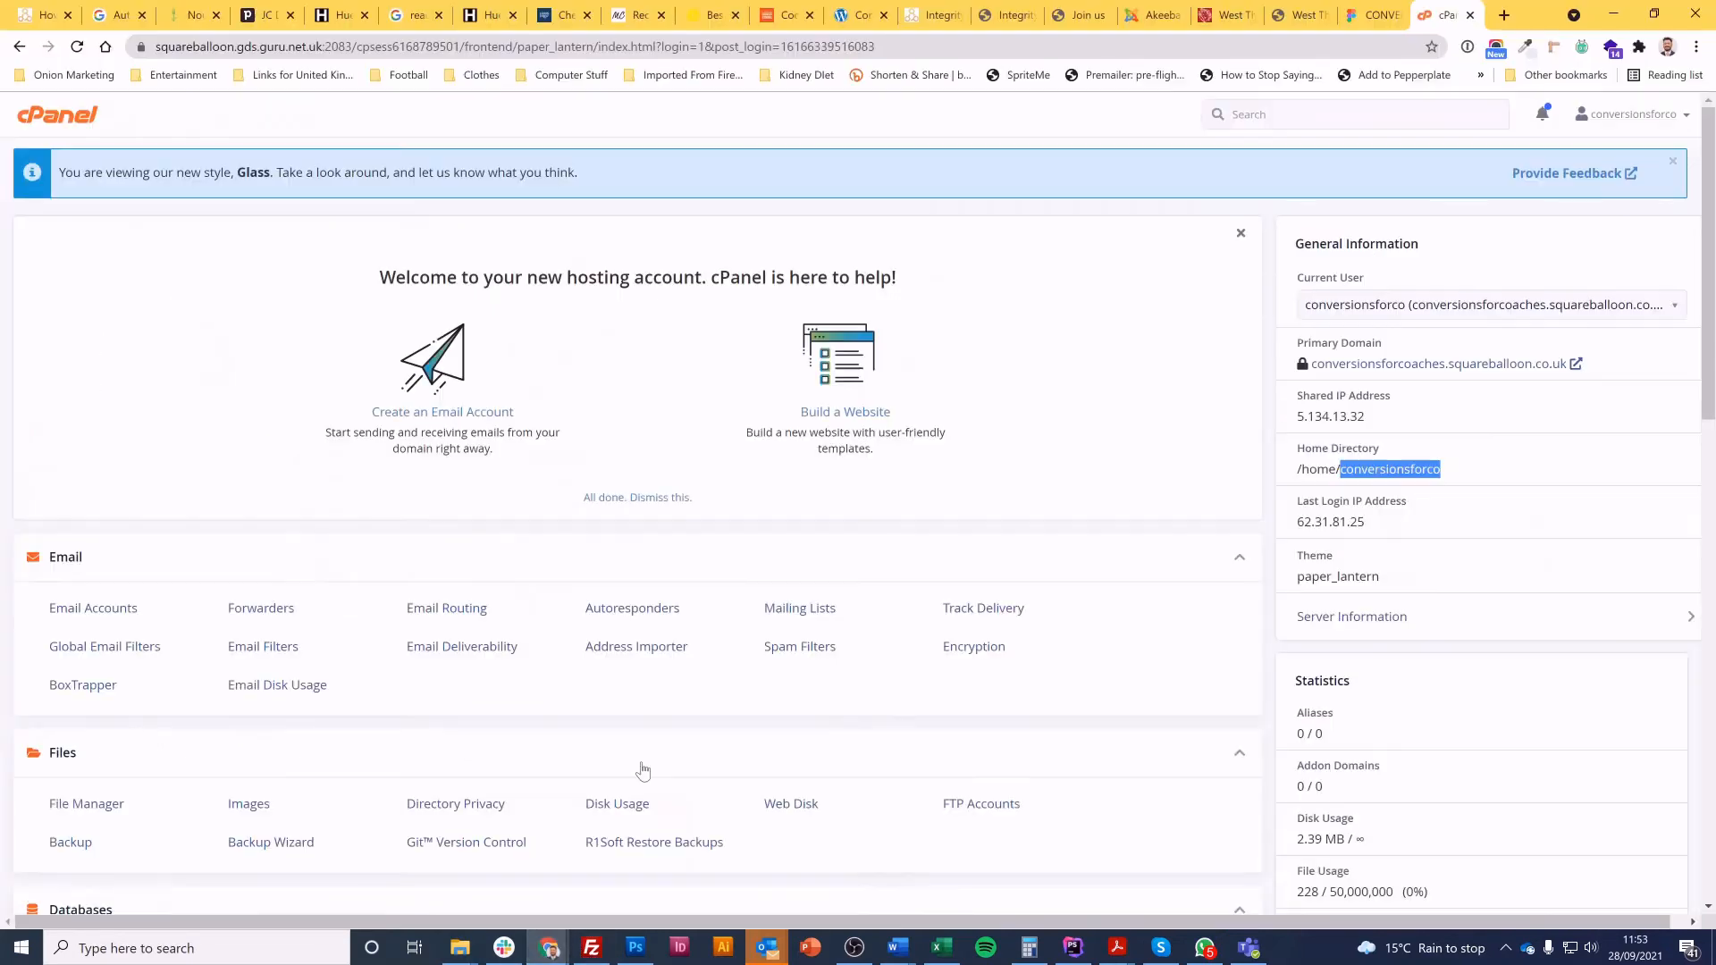
pyautogui.tripleClick(1432, 473)
pyautogui.hotkey('ctrl', 'c')
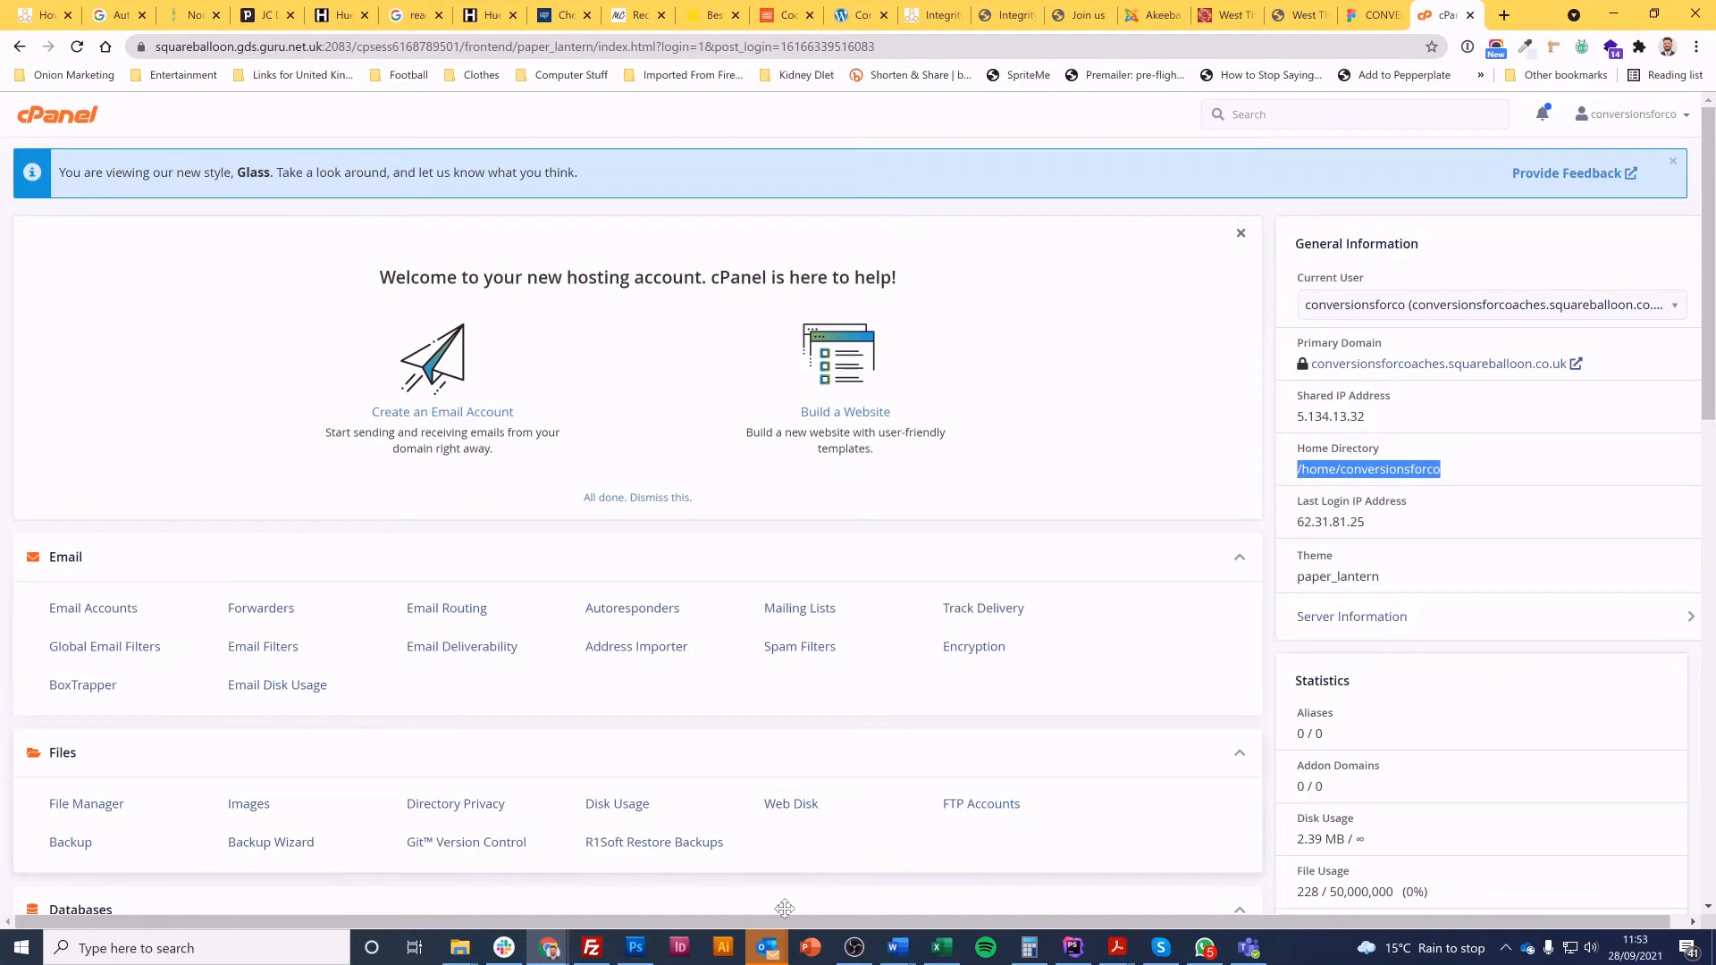
pyautogui.click(592, 948)
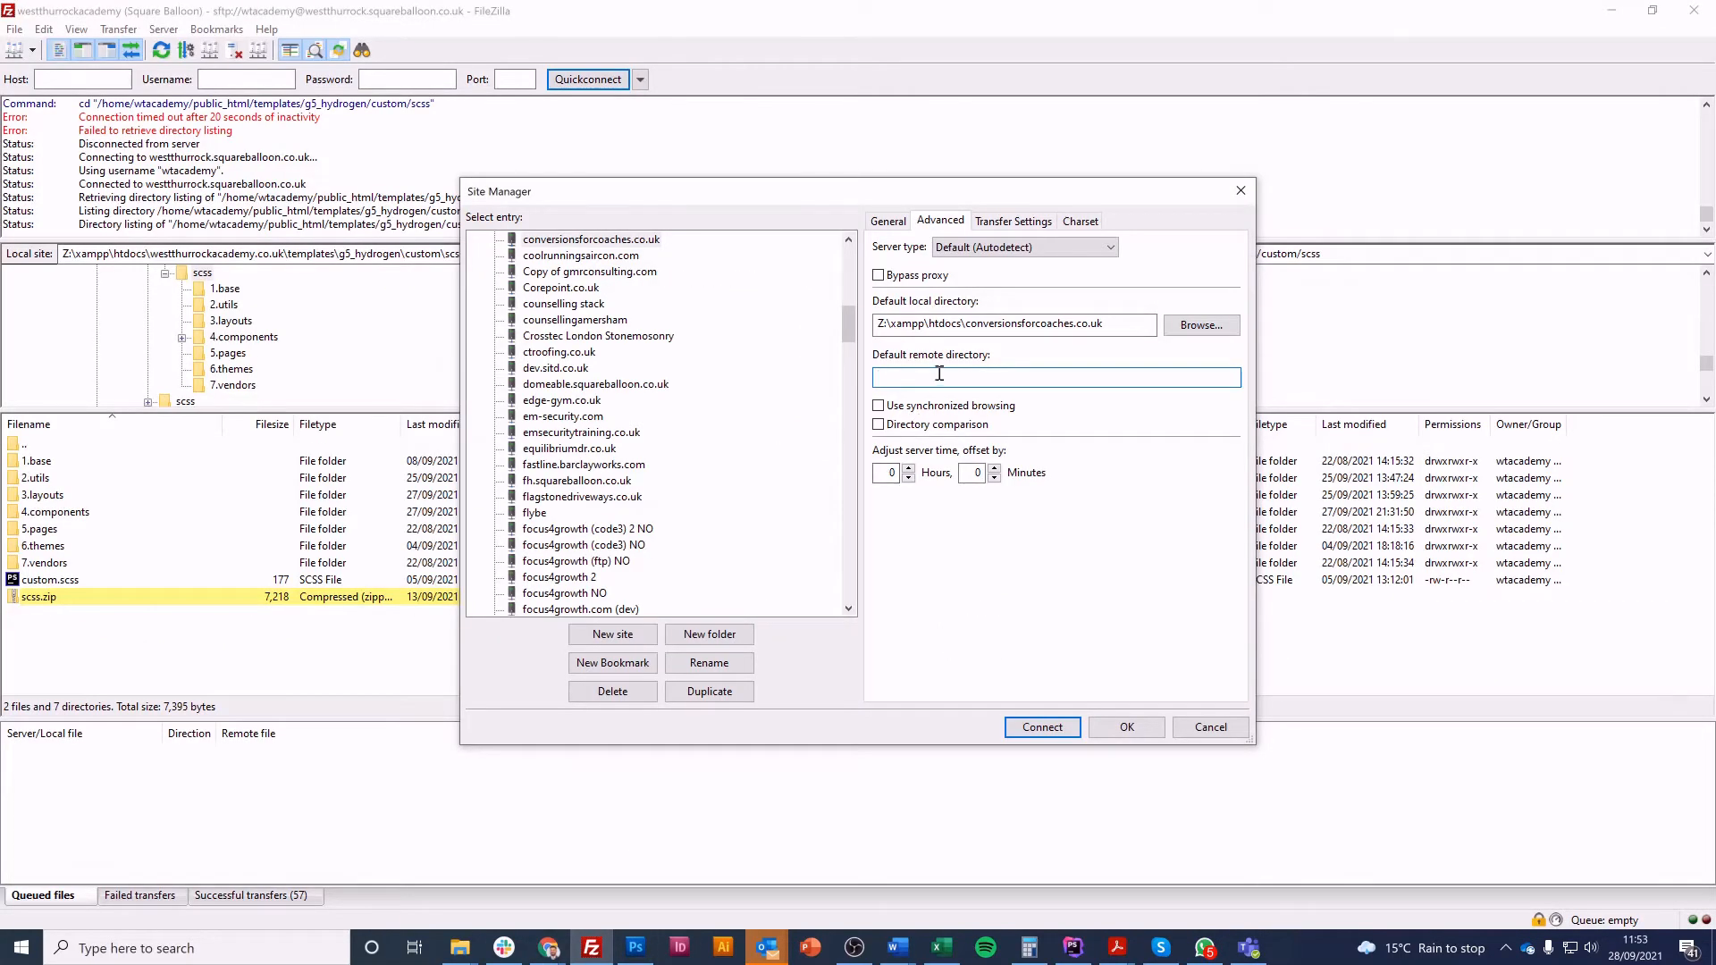
pyautogui.hotkey('ctrl', 'v')
# Enable synchronized browsing and directory comparison for the conversionsforcoaches.co.uk site
pyautogui.click(879, 406)
pyautogui.click(880, 426)
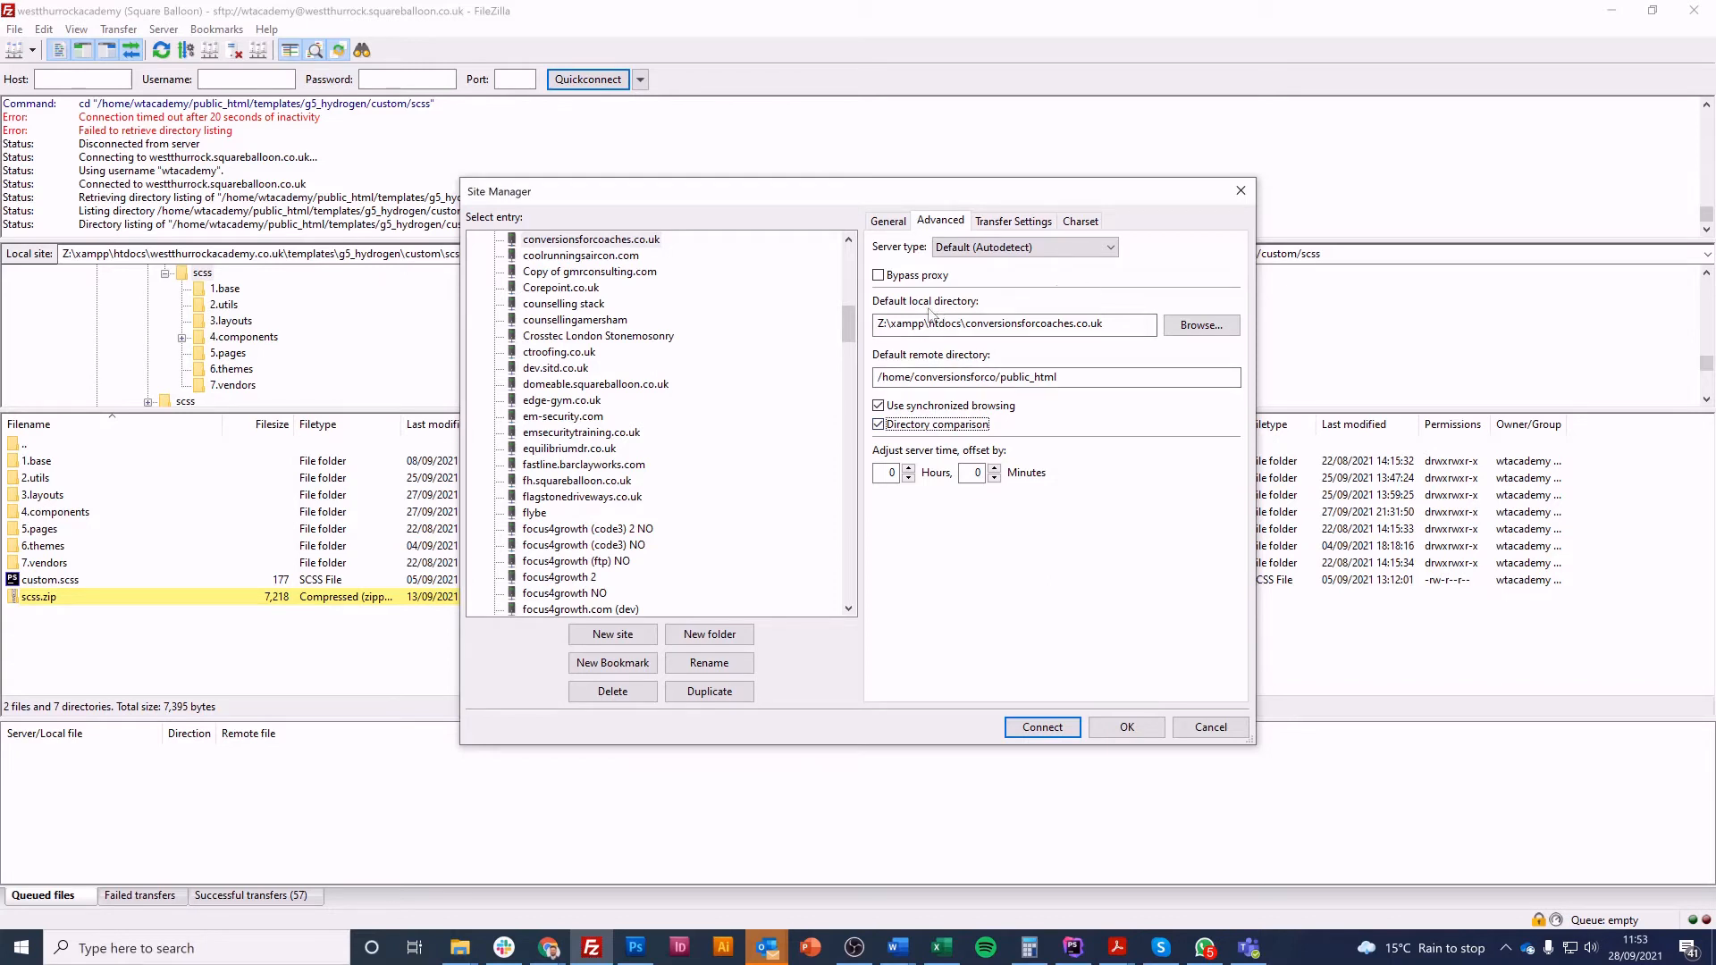
pyautogui.click(1116, 320)
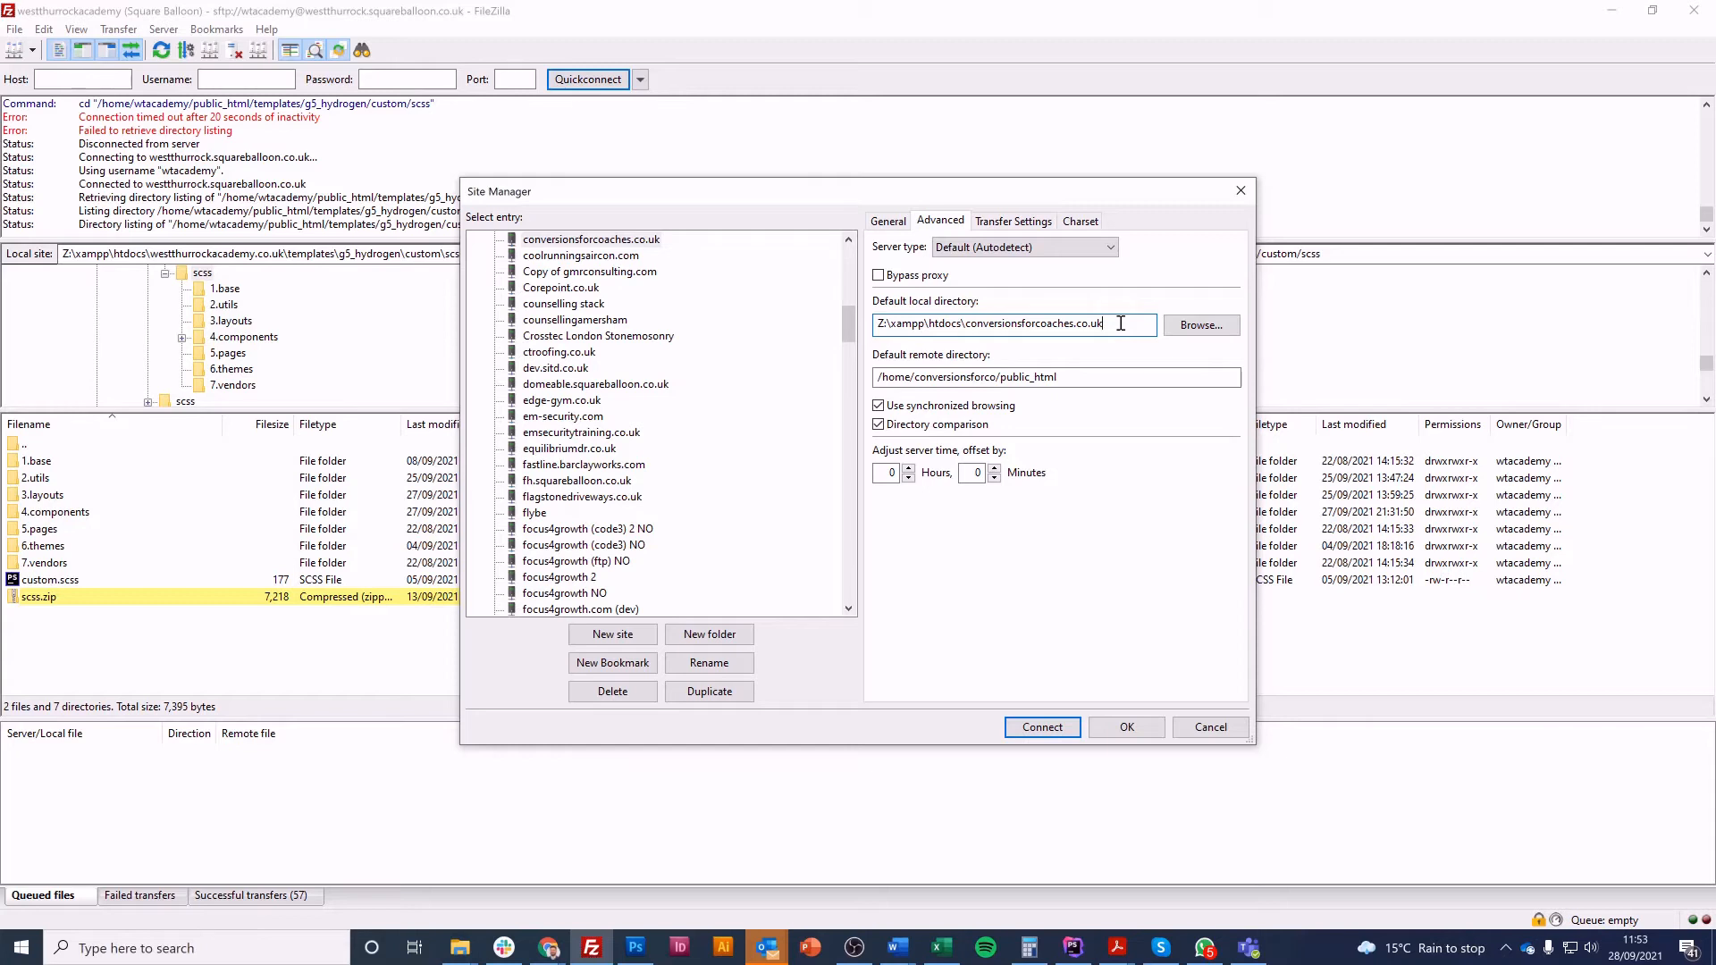
pyautogui.click(1113, 377)
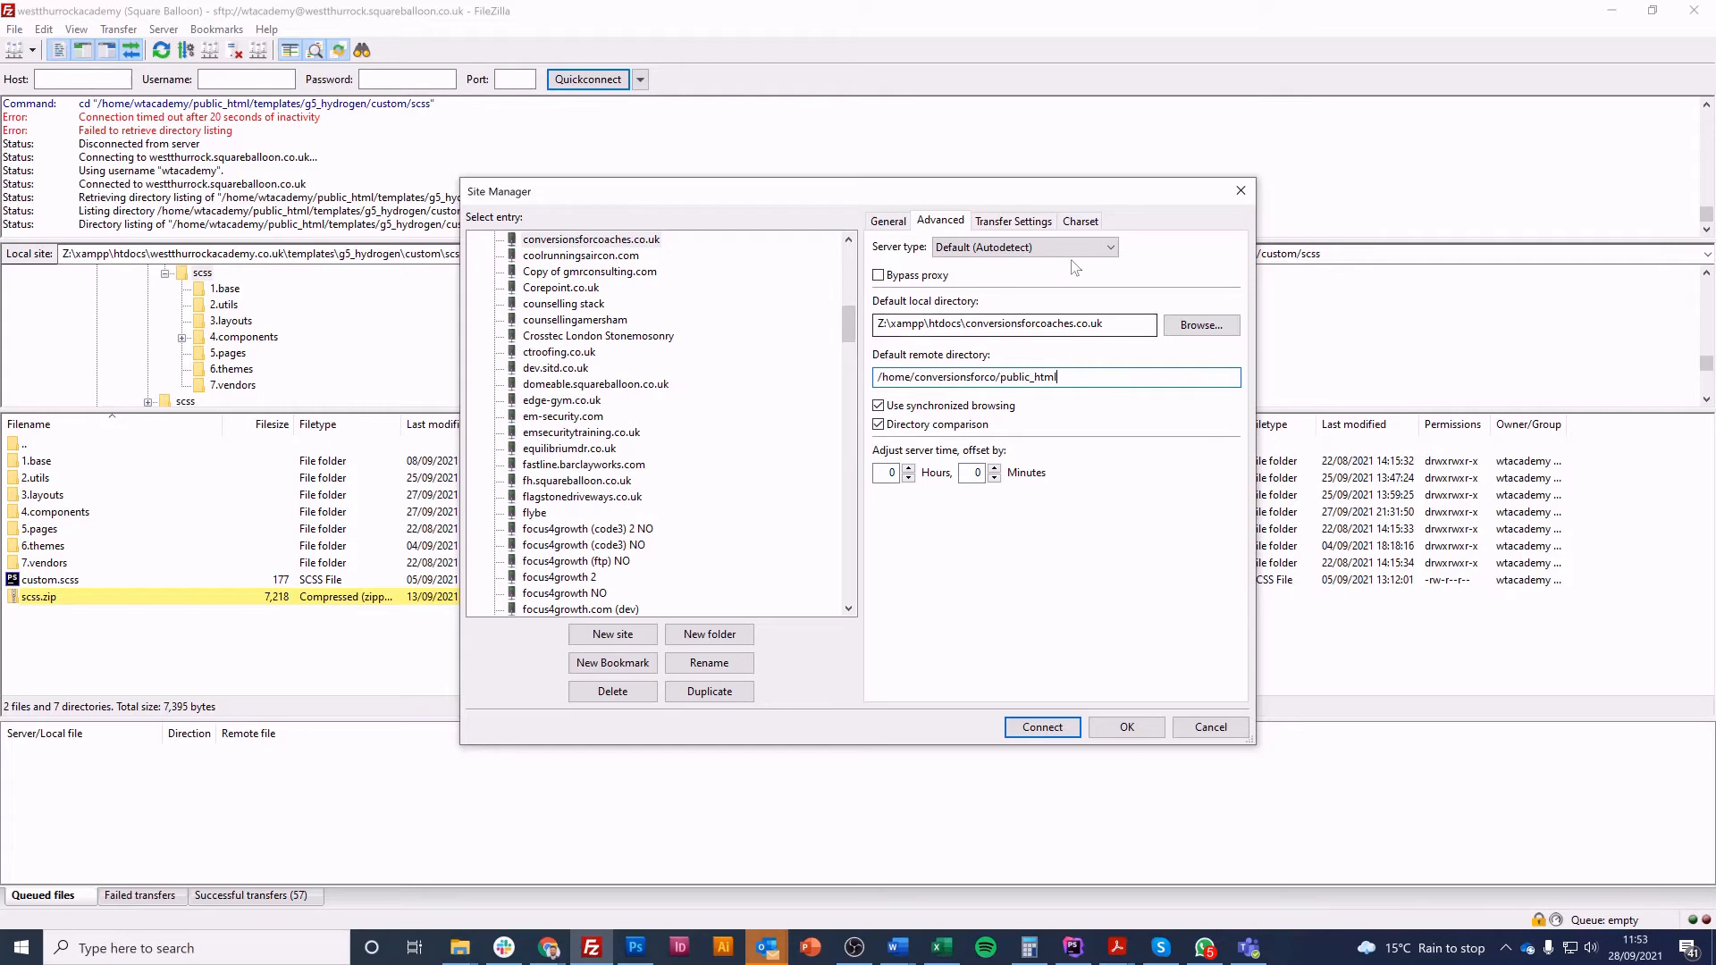
# Connect to the site in the current tab, aborting the previous connection, and always trust the server's host key
pyautogui.click(888, 221)
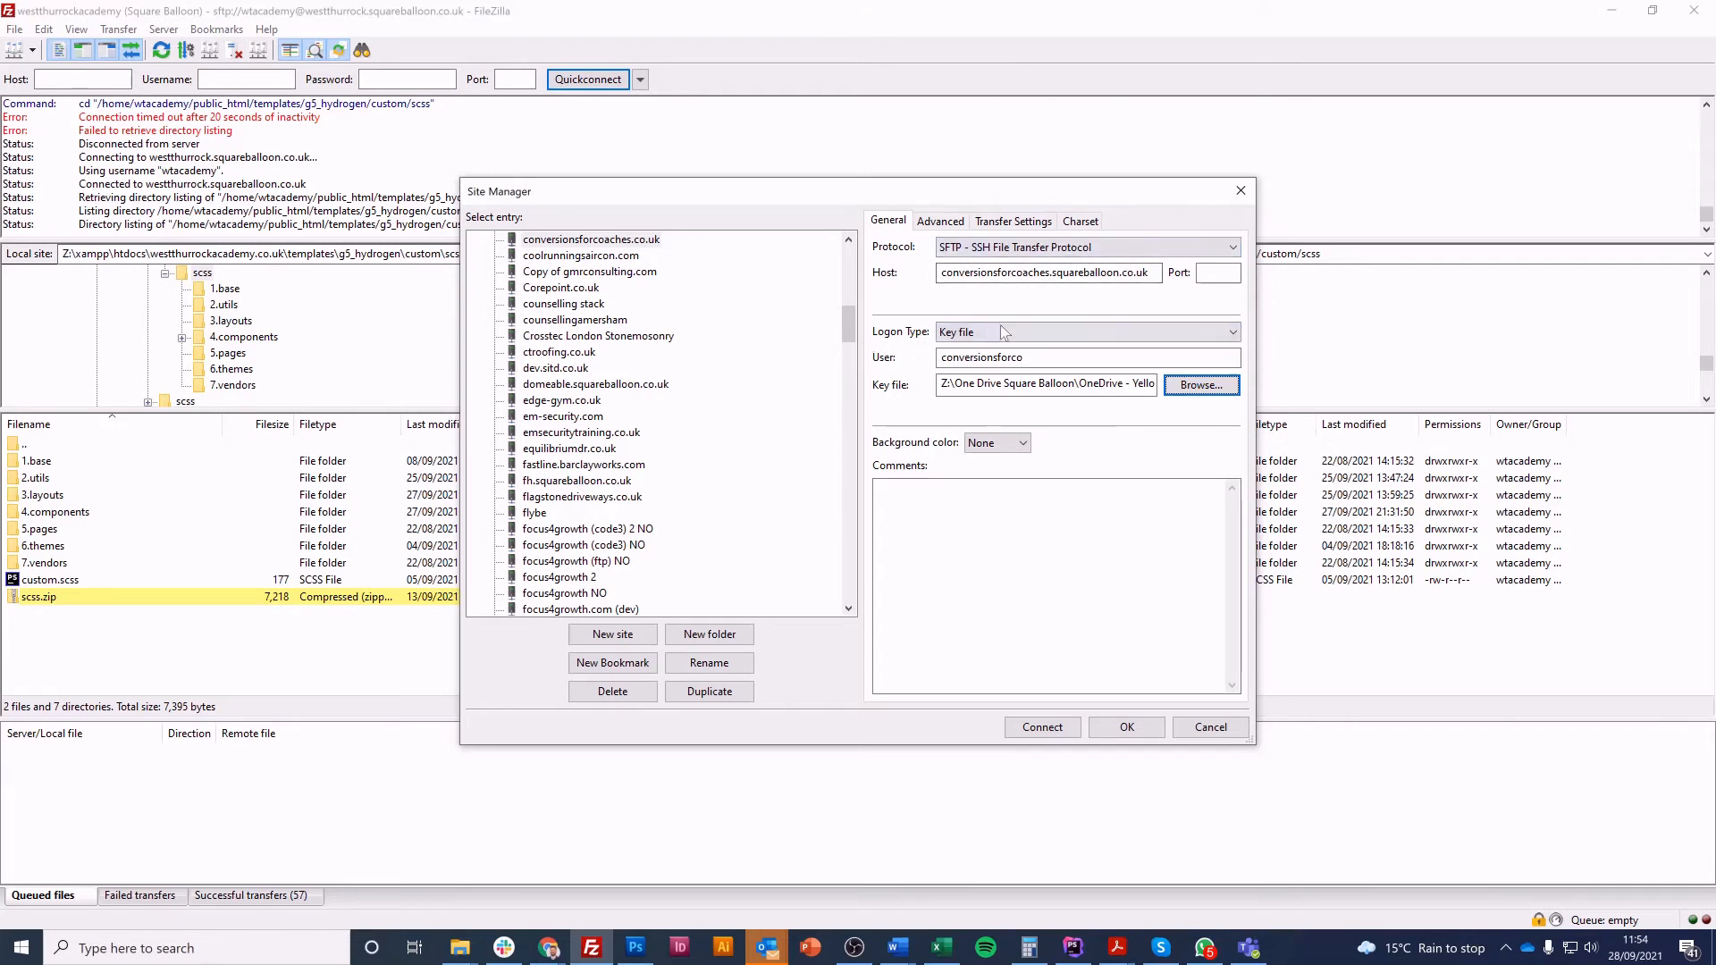
pyautogui.click(1043, 358)
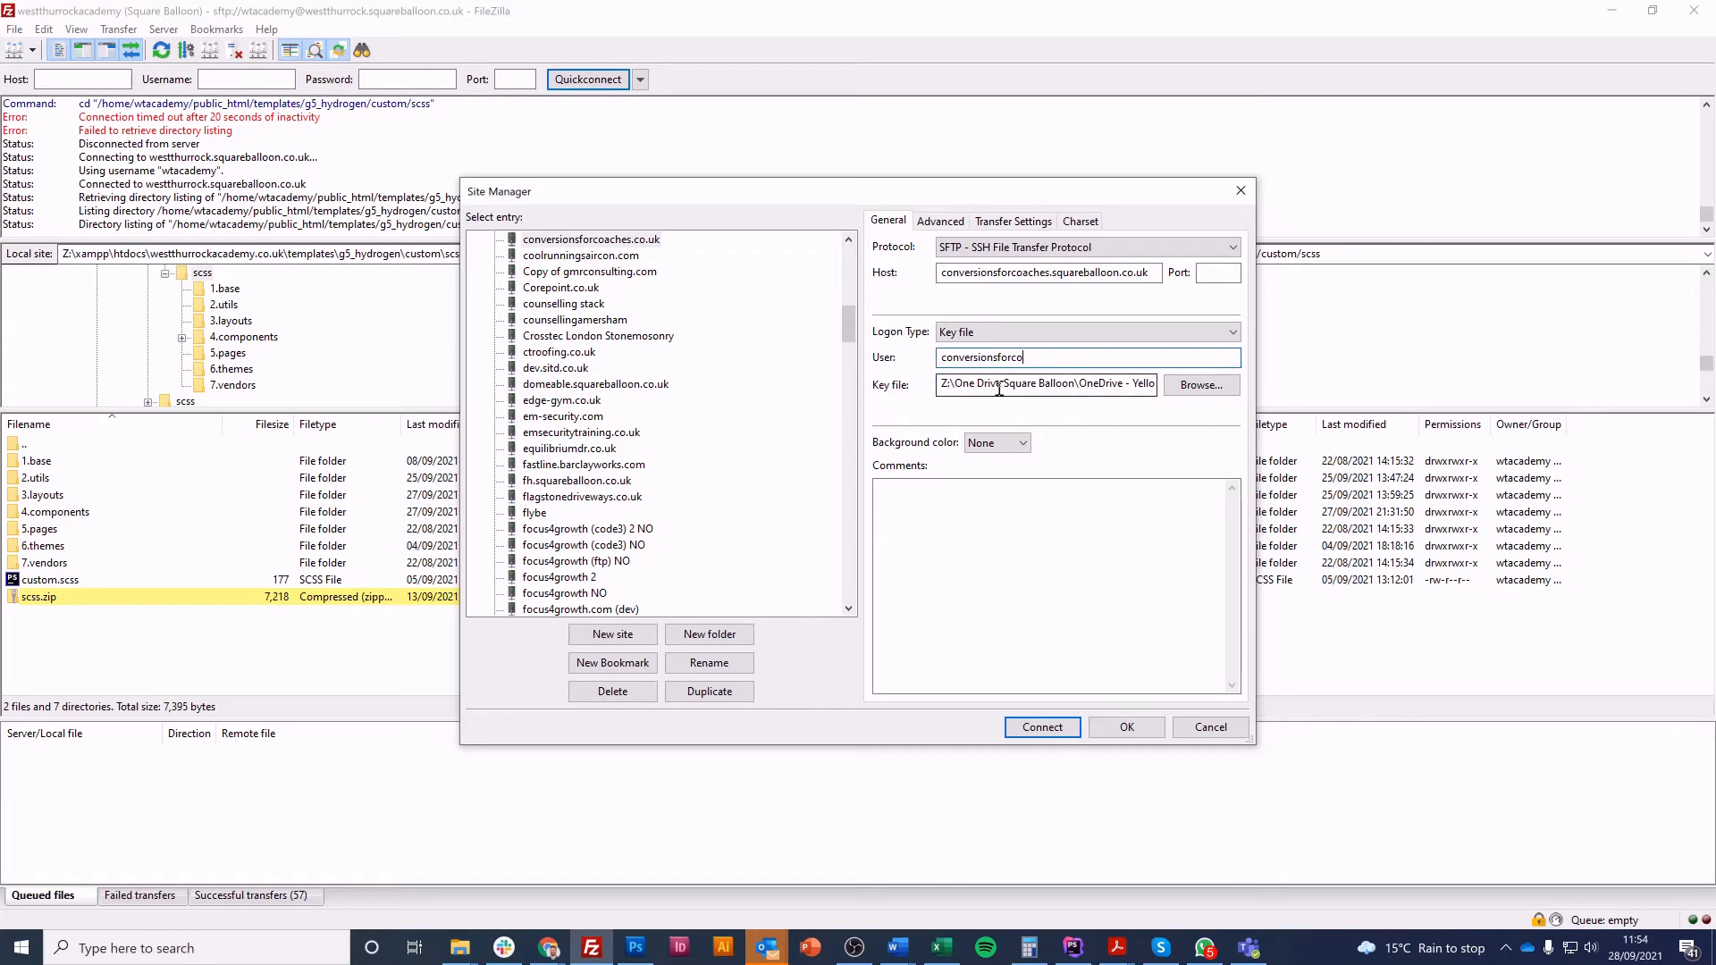
pyautogui.click(1037, 730)
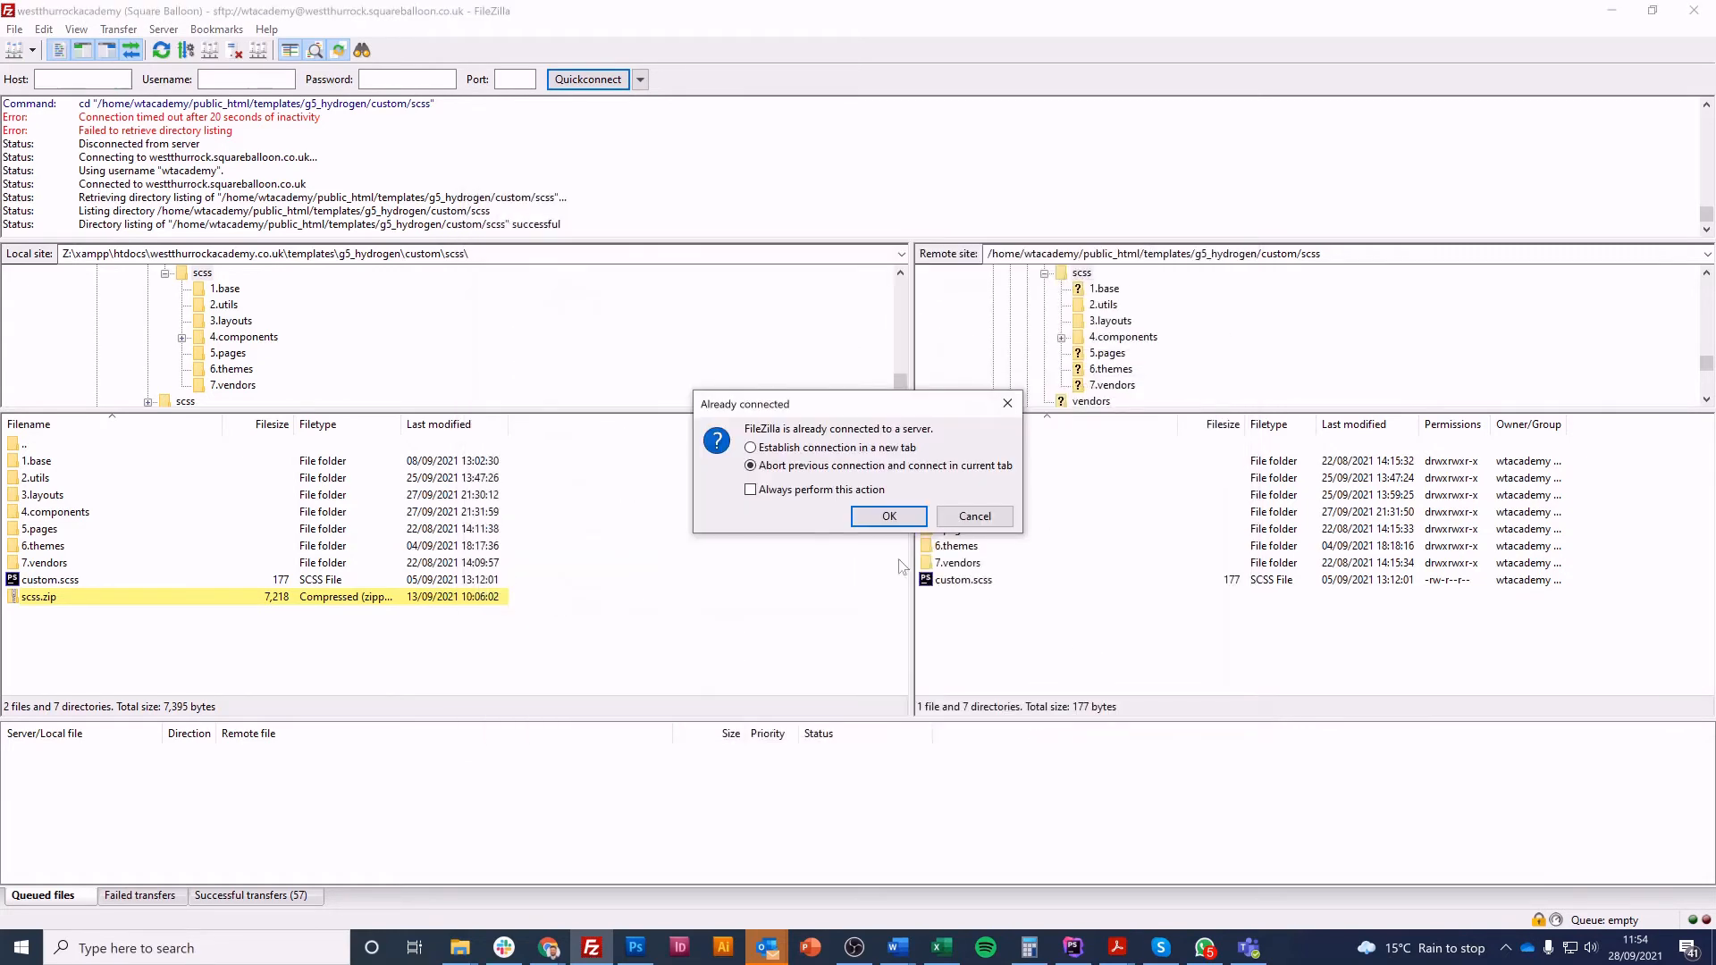
pyautogui.click(888, 517)
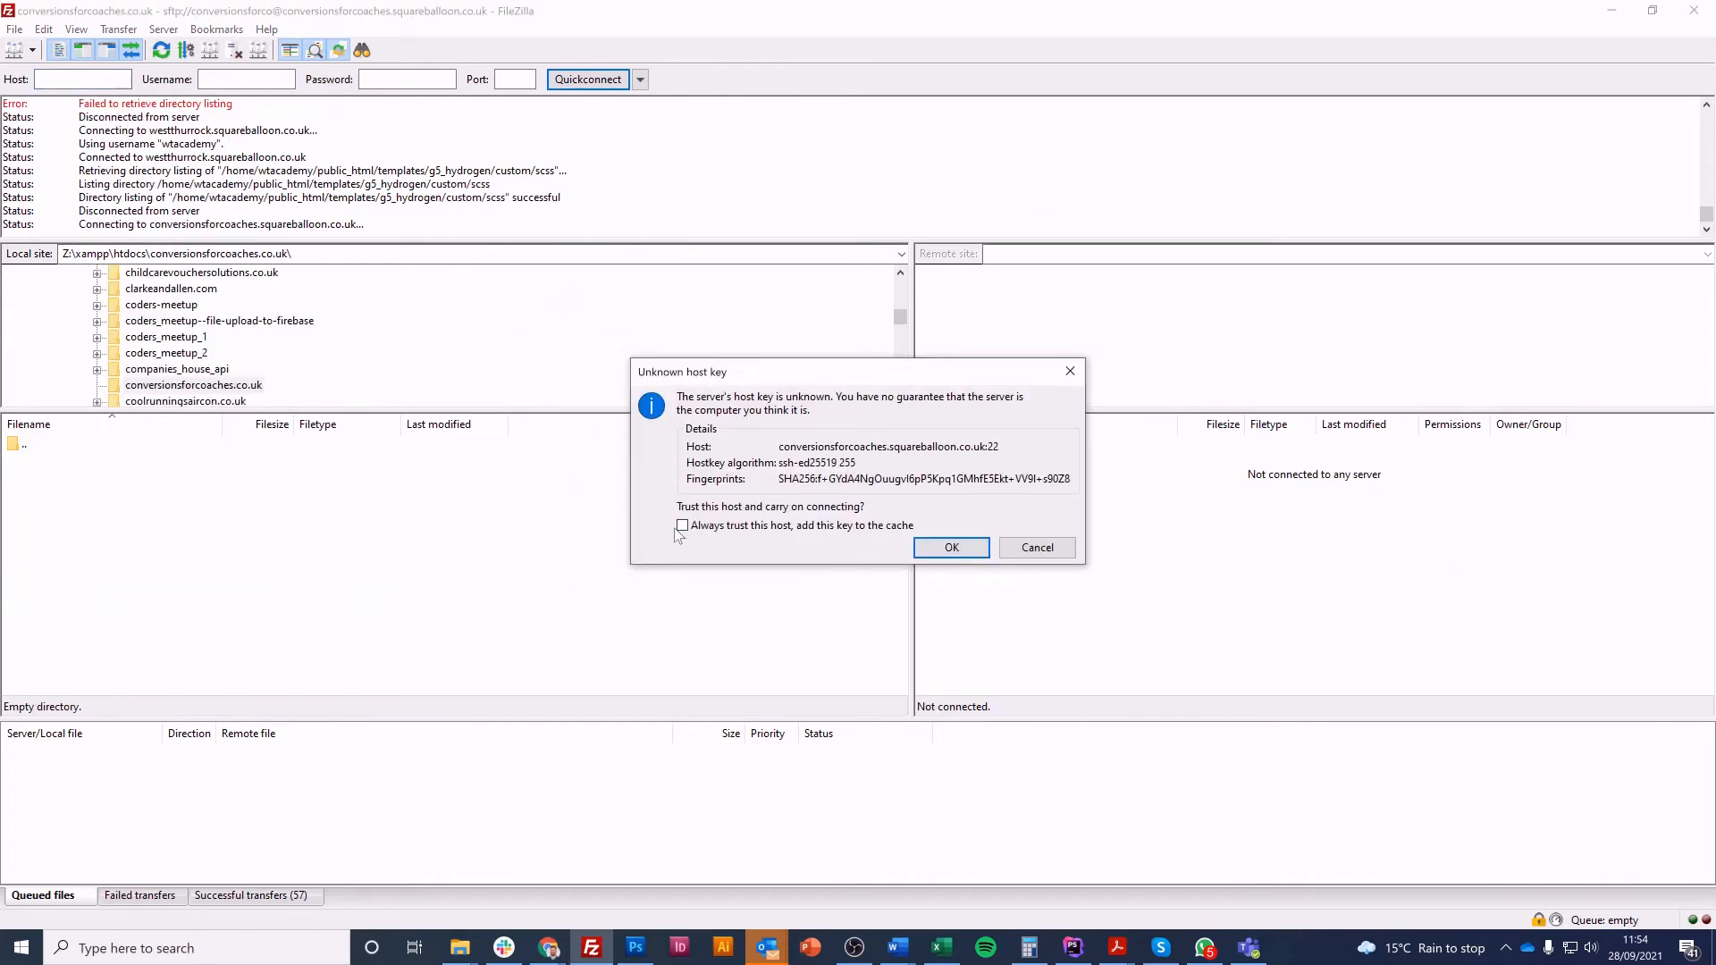
pyautogui.click(940, 549)
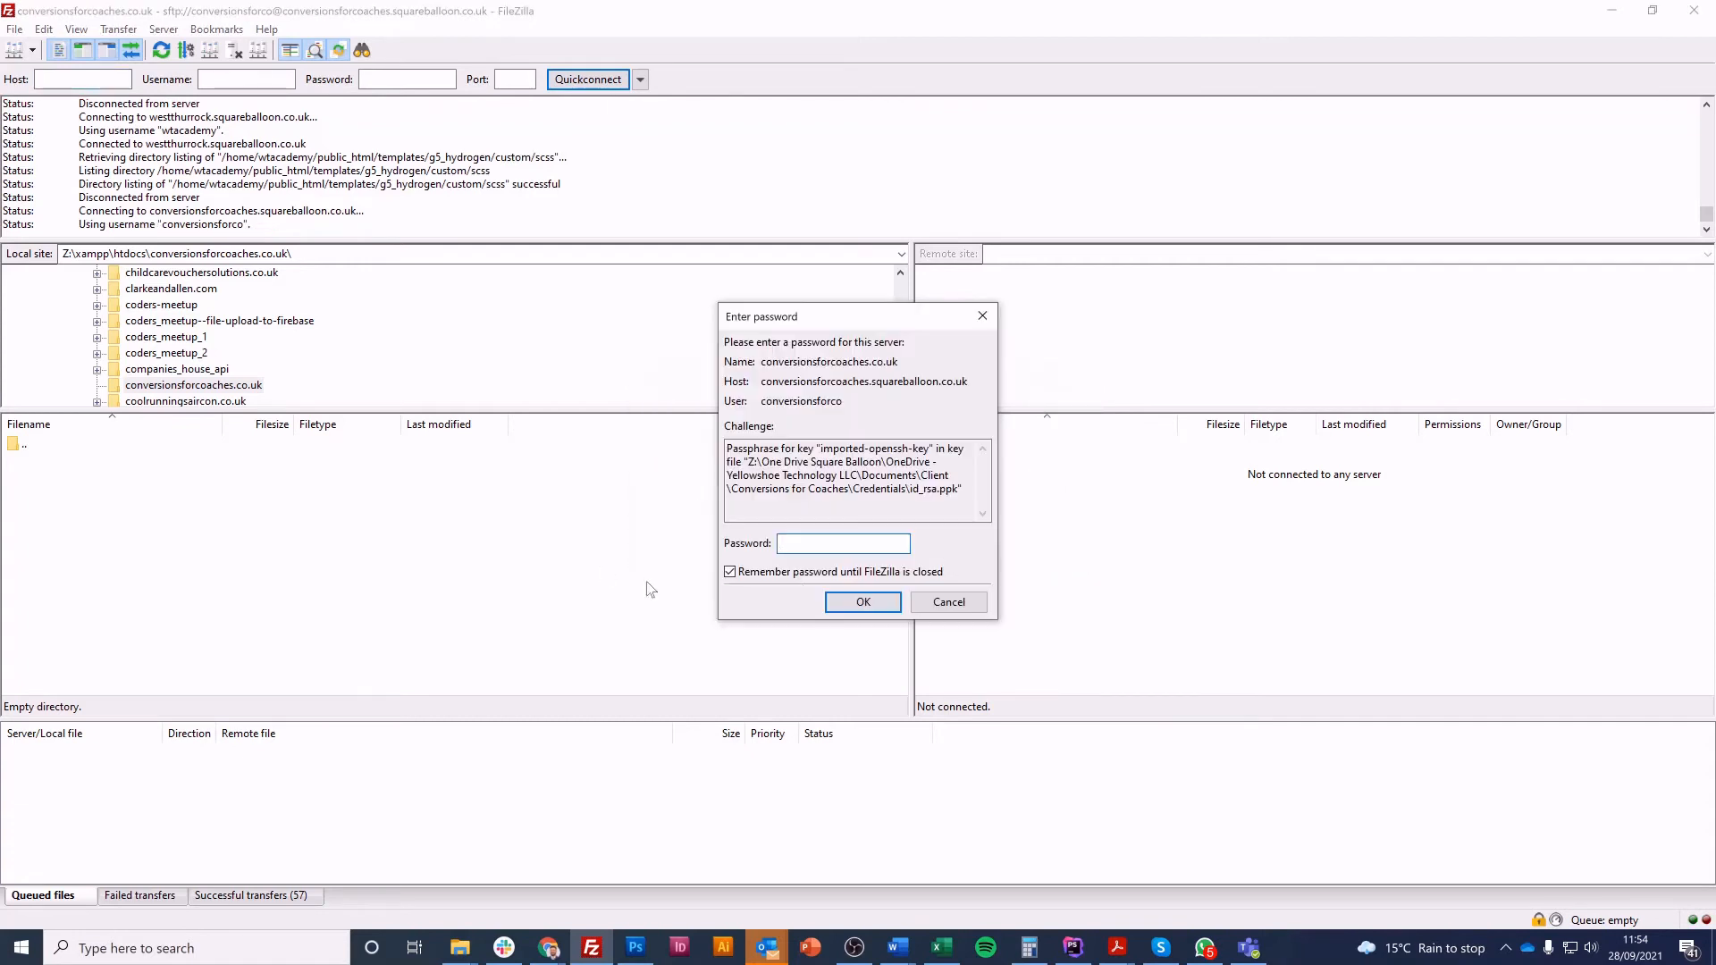
# Copy the key passphrase from the password generator window in Chrome and submit it as the password in FileZilla
pyautogui.click(549, 958)
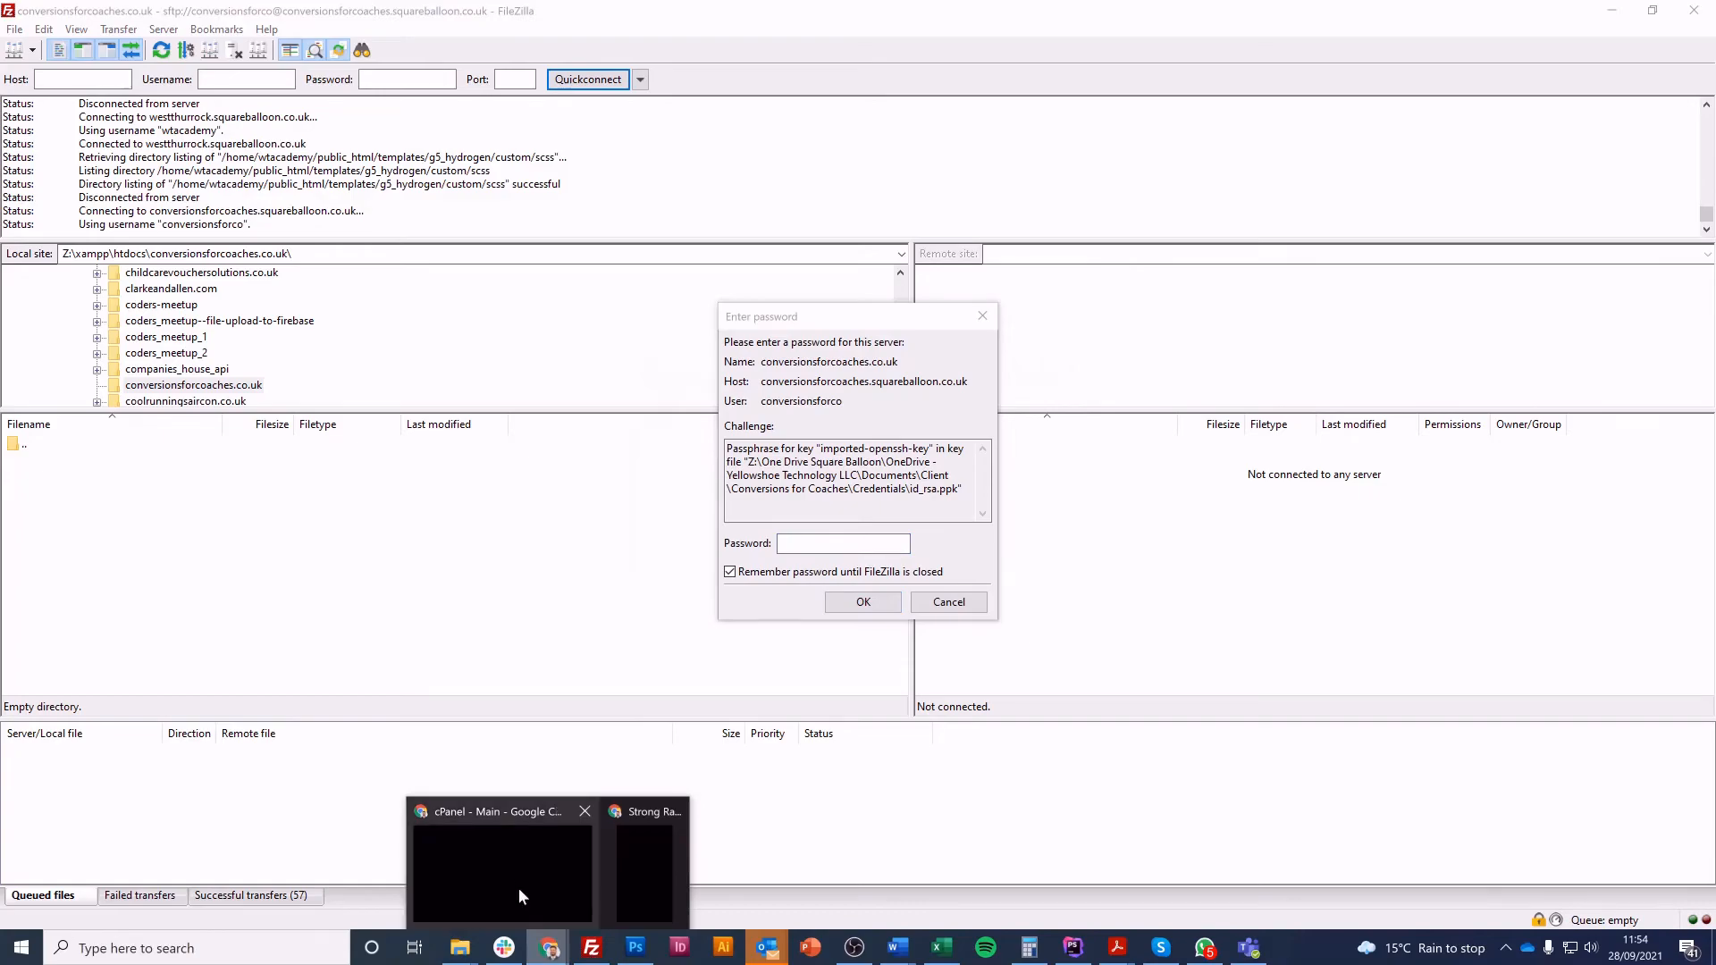
pyautogui.click(645, 873)
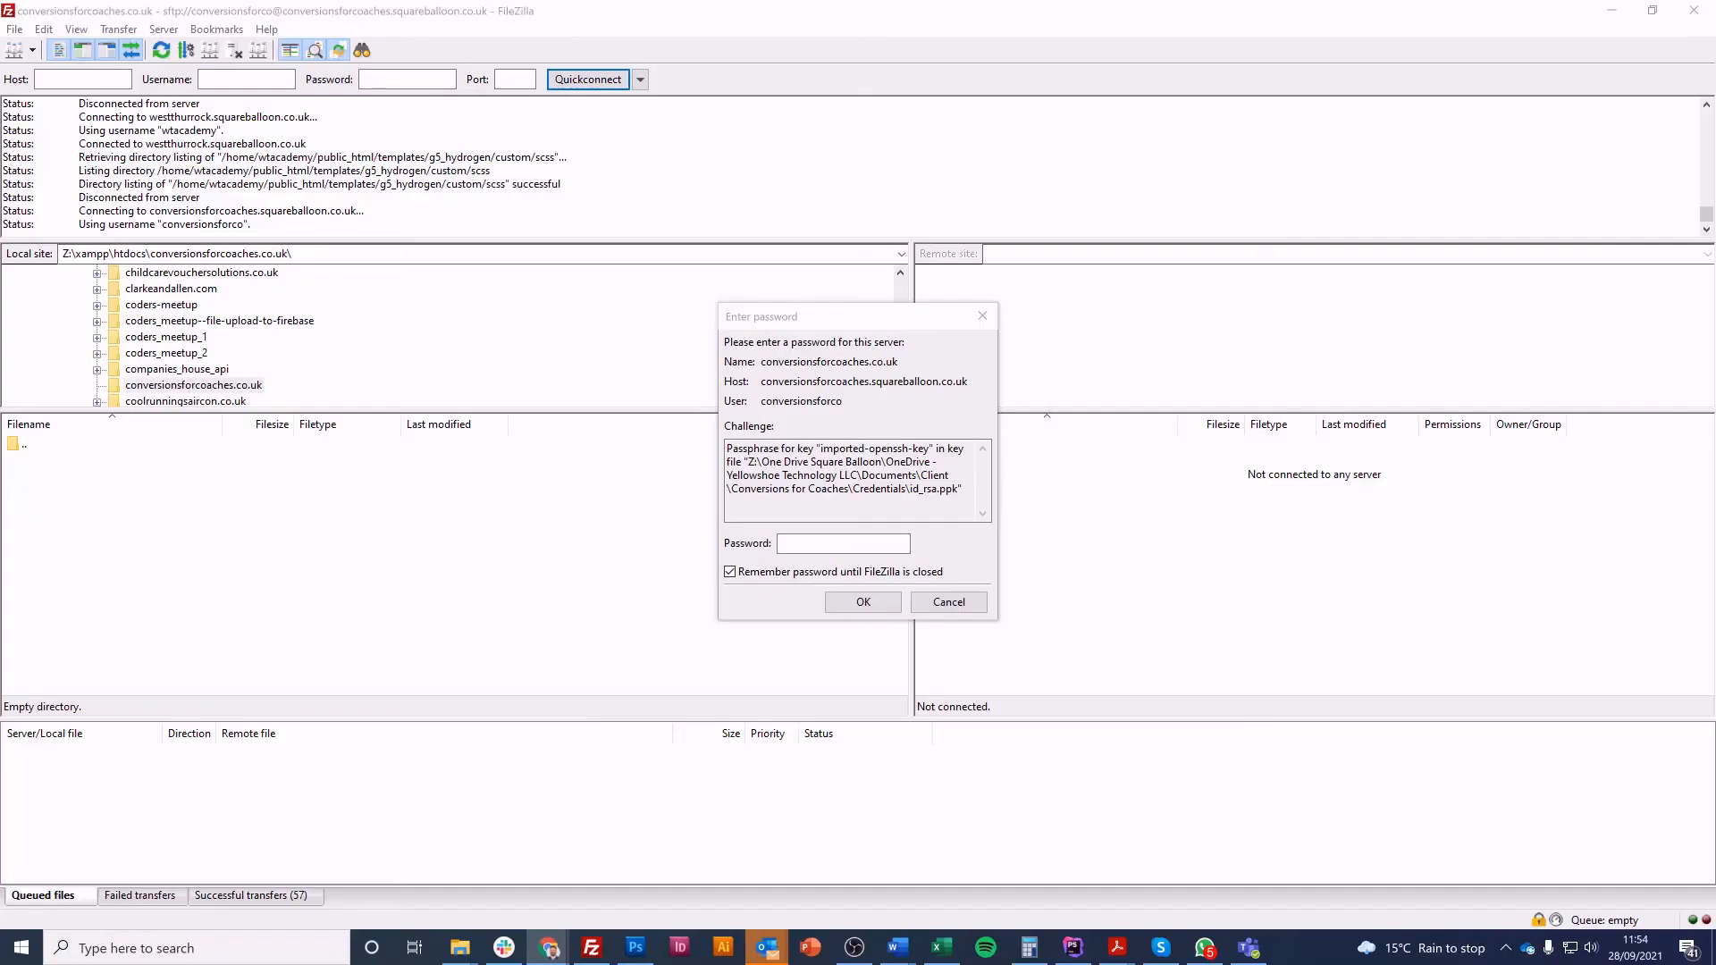
pyautogui.click(809, 545)
pyautogui.hotkey('ctrl', 'v')
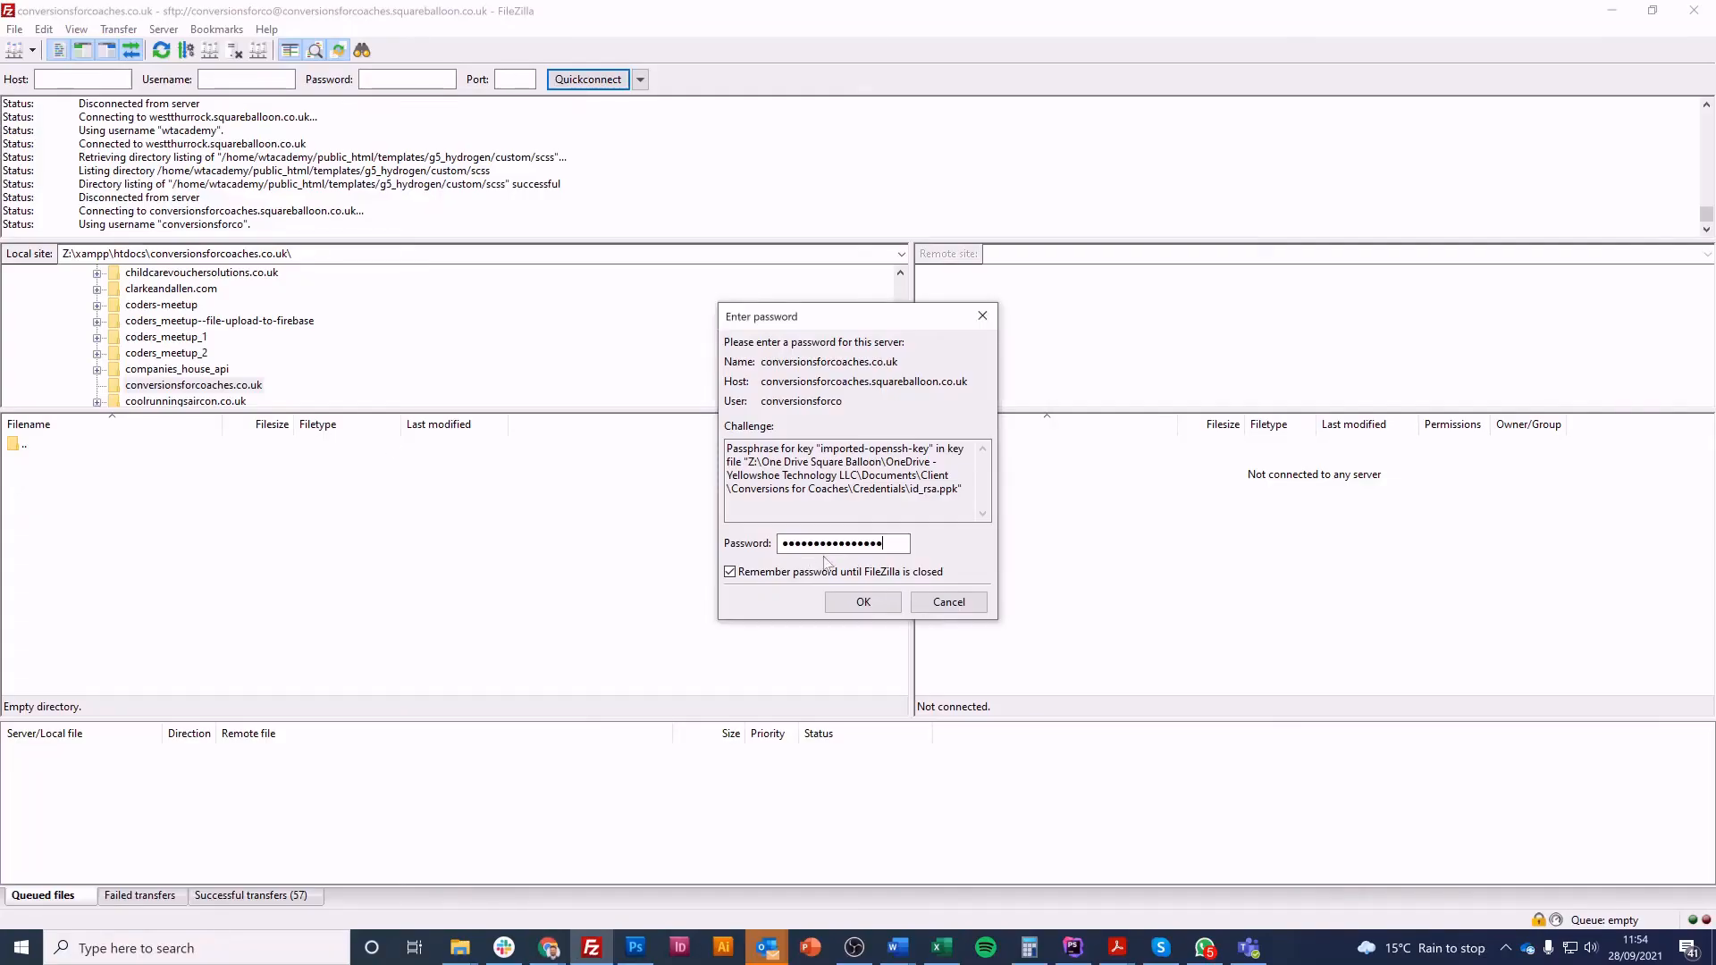
pyautogui.click(861, 603)
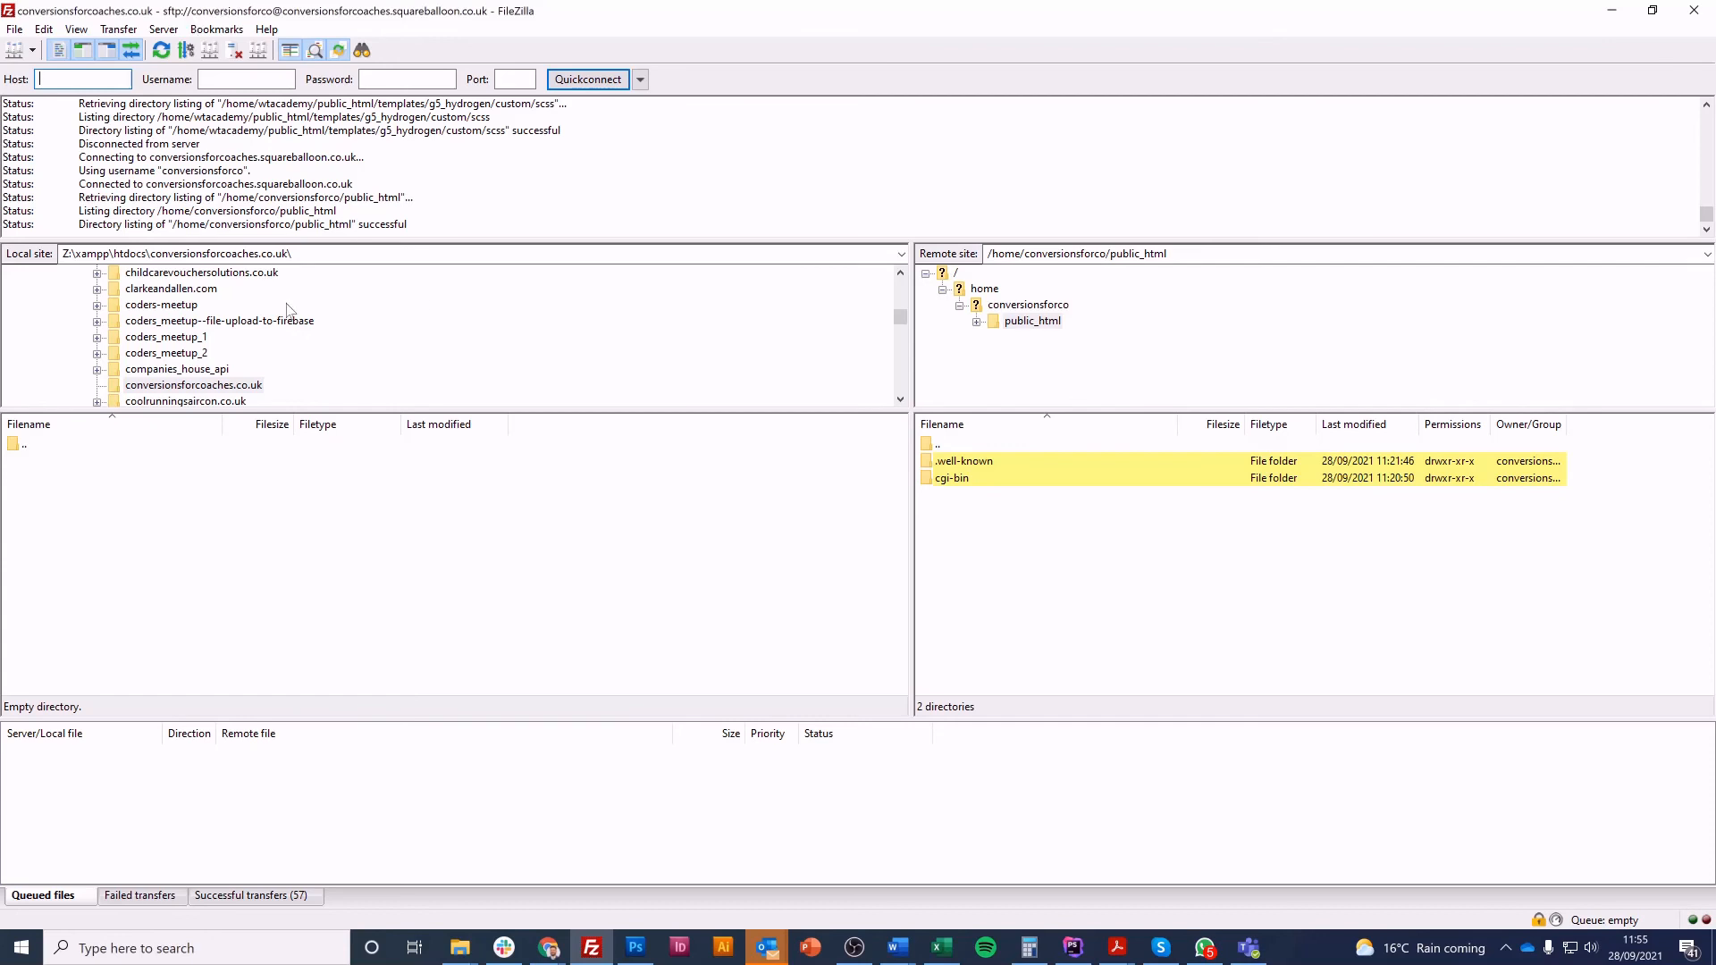
pyautogui.click(1507, 949)
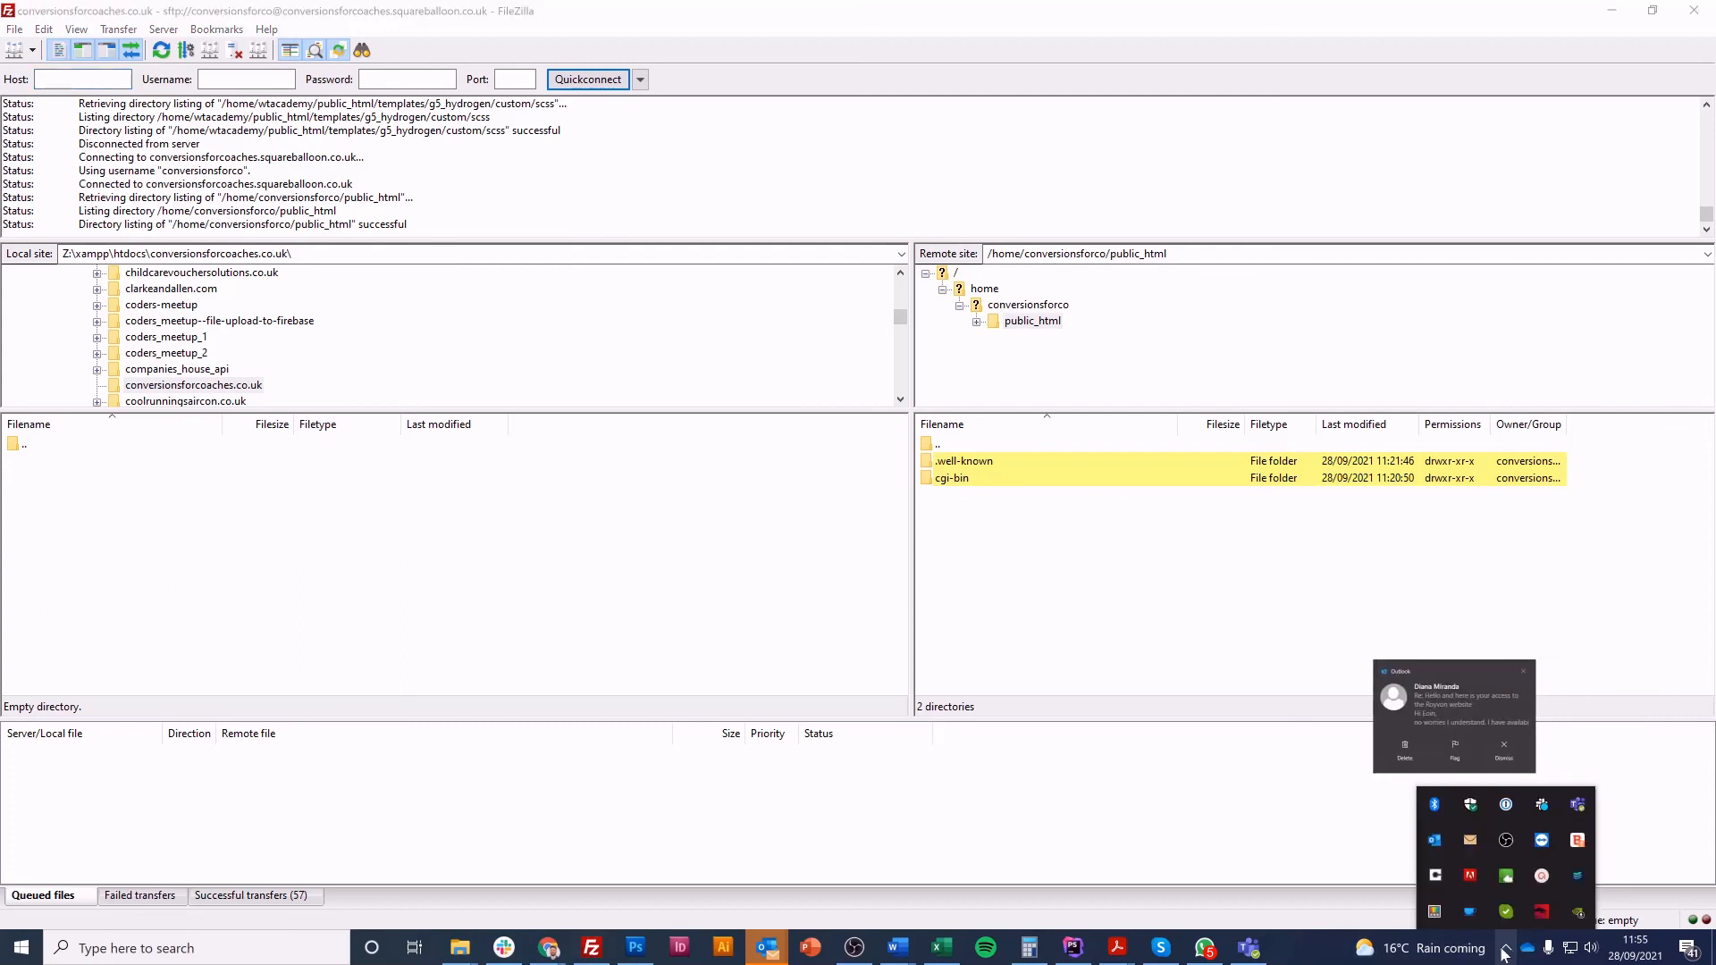
pyautogui.click(1506, 950)
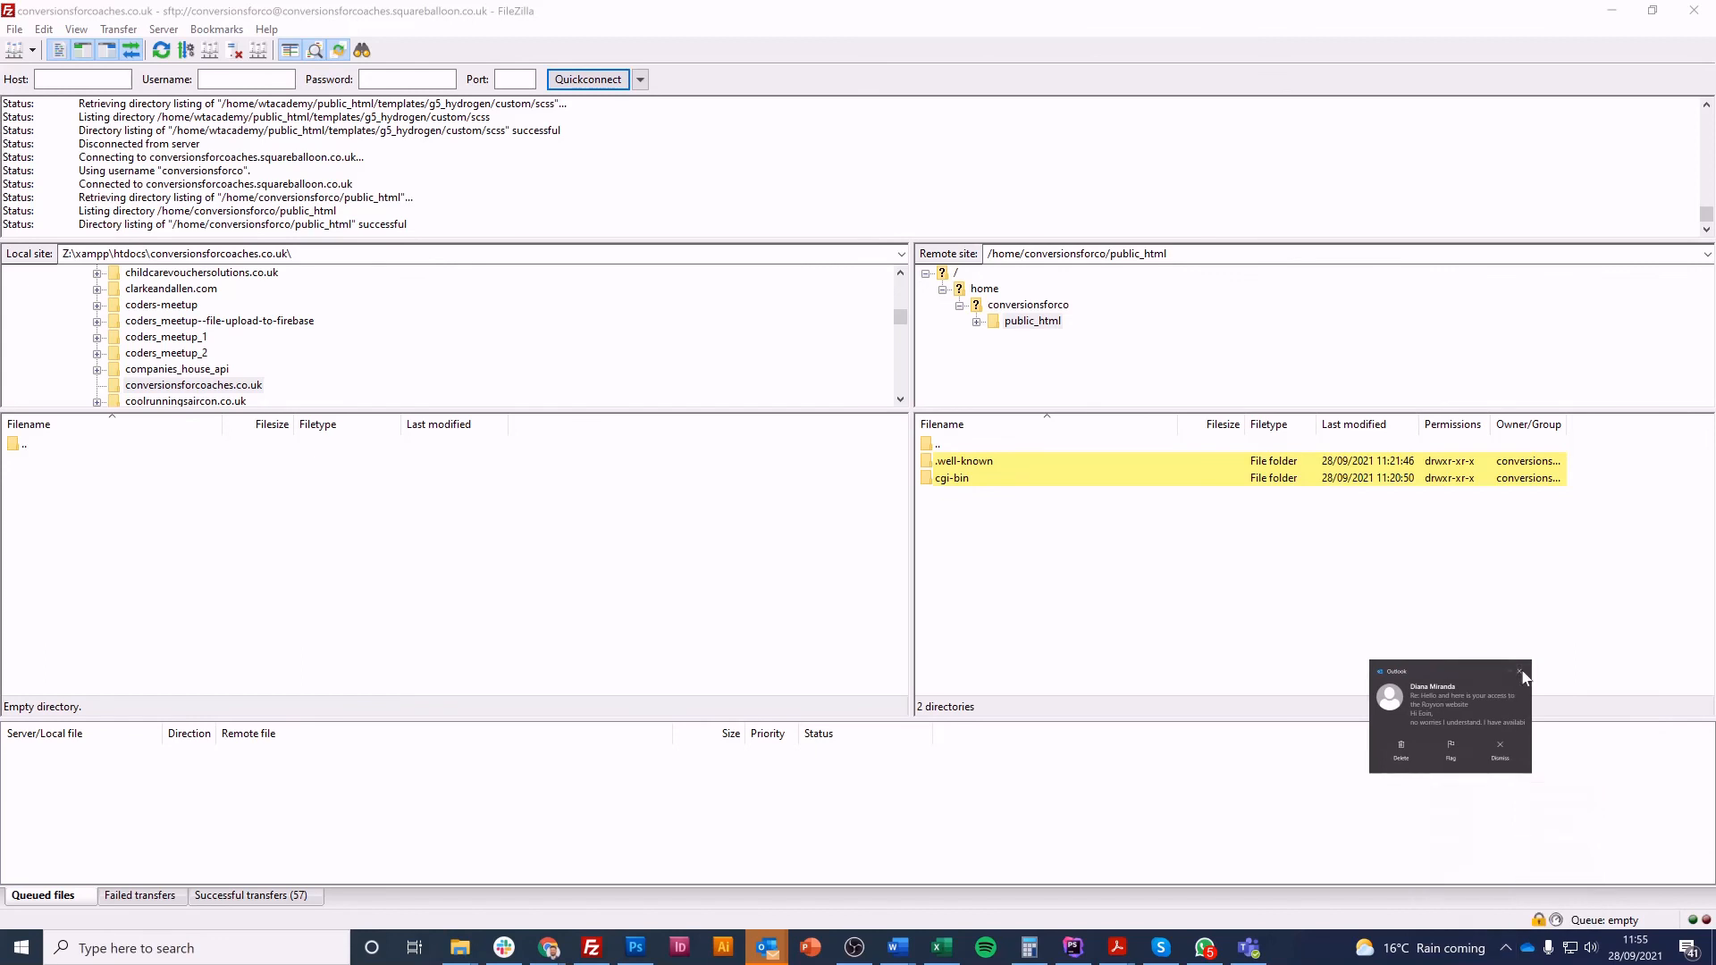
pyautogui.click(1507, 951)
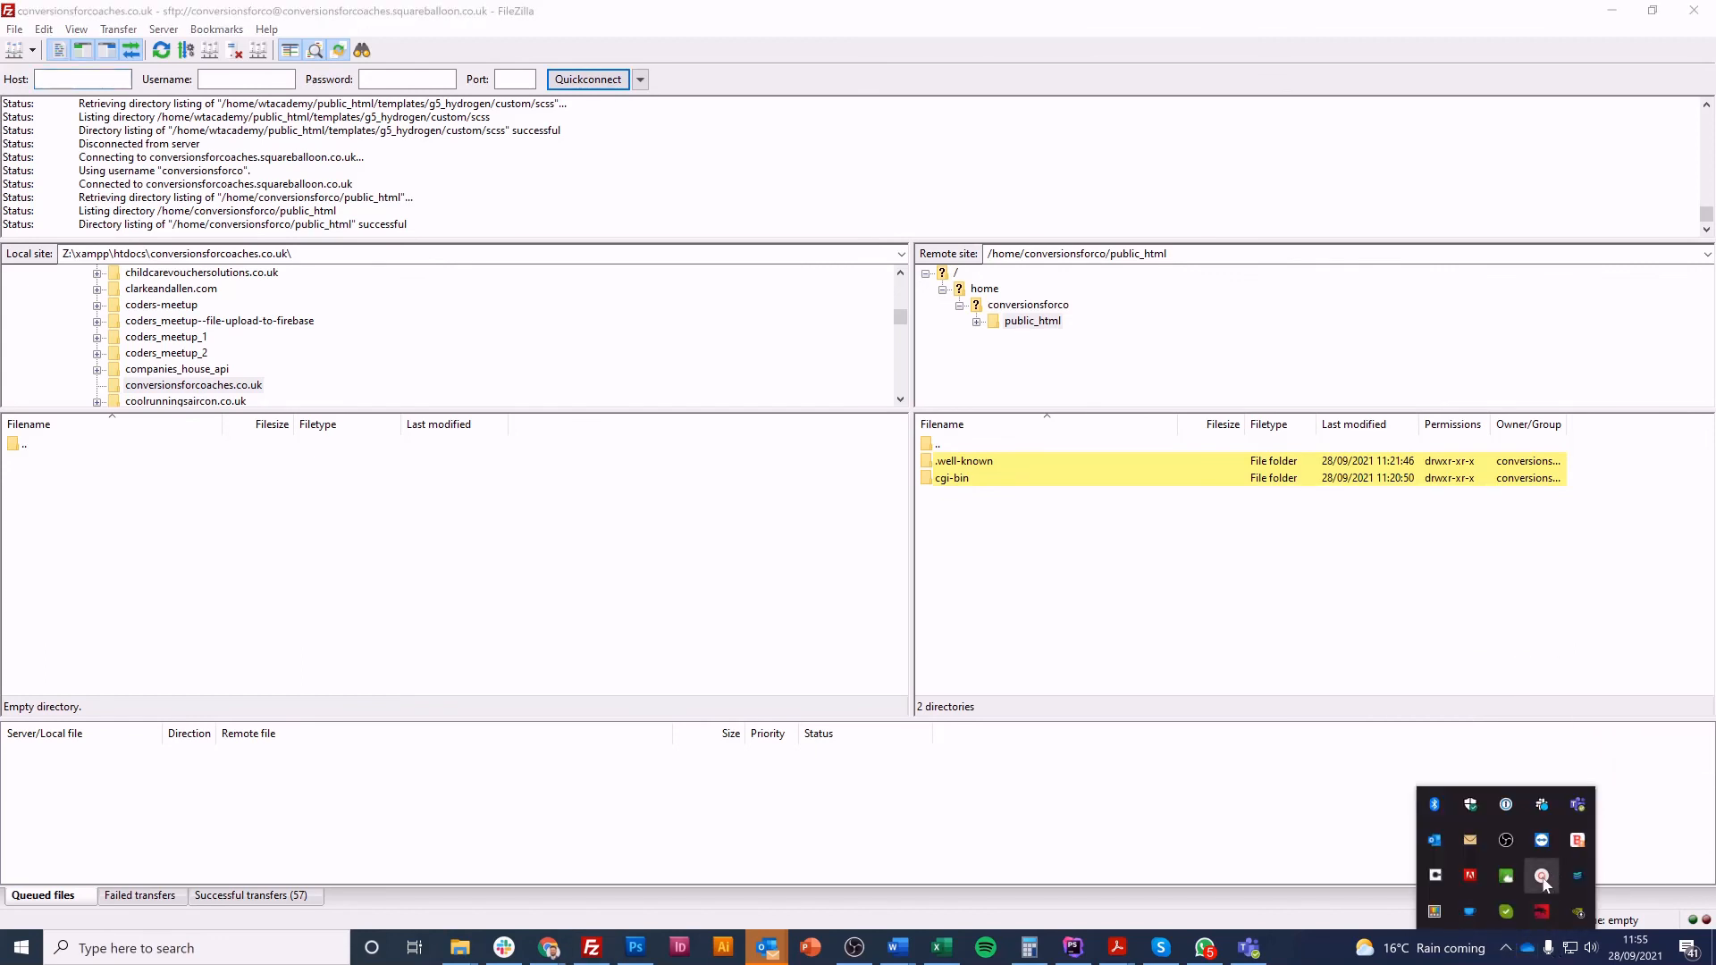
pyautogui.click(1542, 874)
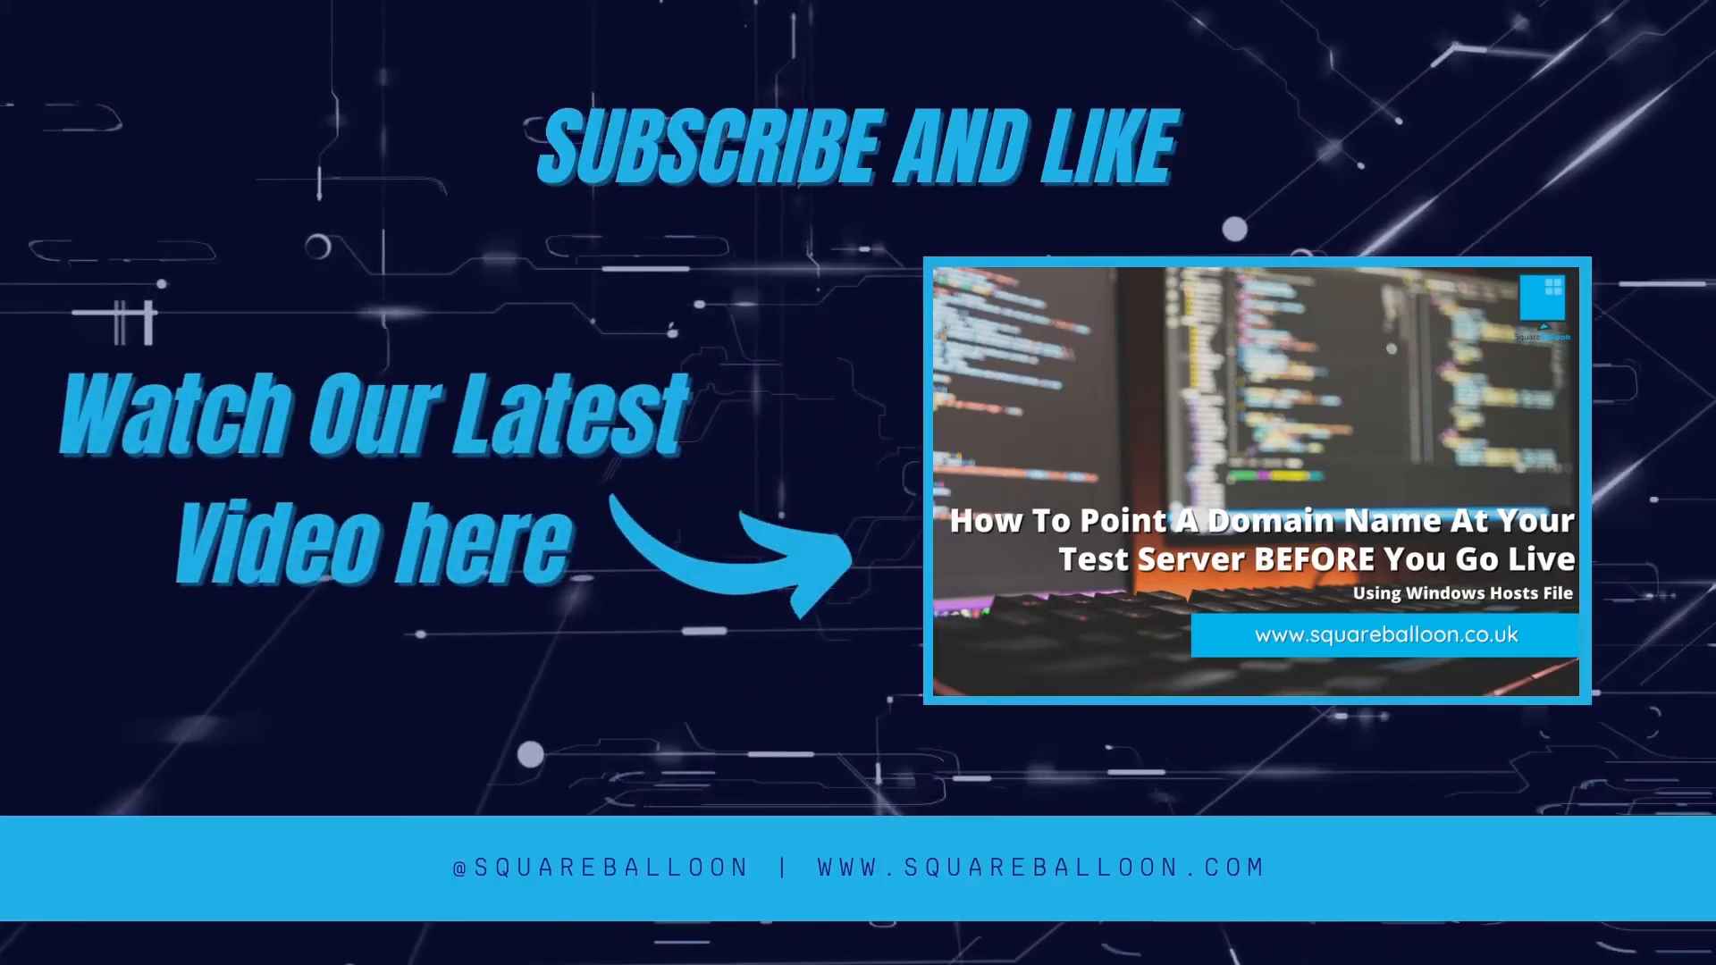